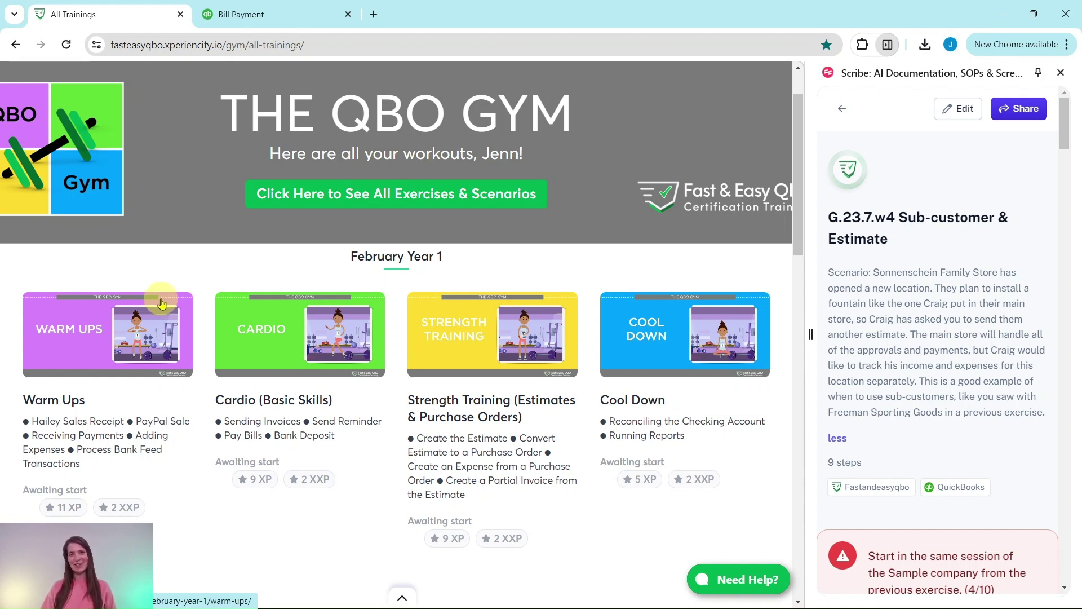
- Open the July Year 1 Warm Ups workout from the list of all trainings
scroll(435, 378, down, 7)
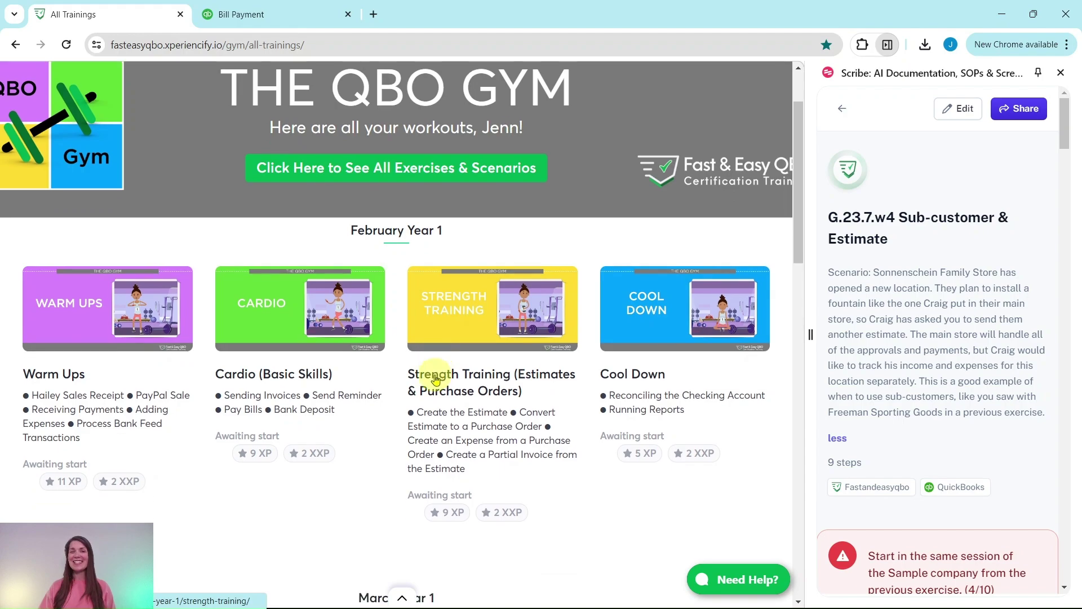
scroll(434, 378, down, 20)
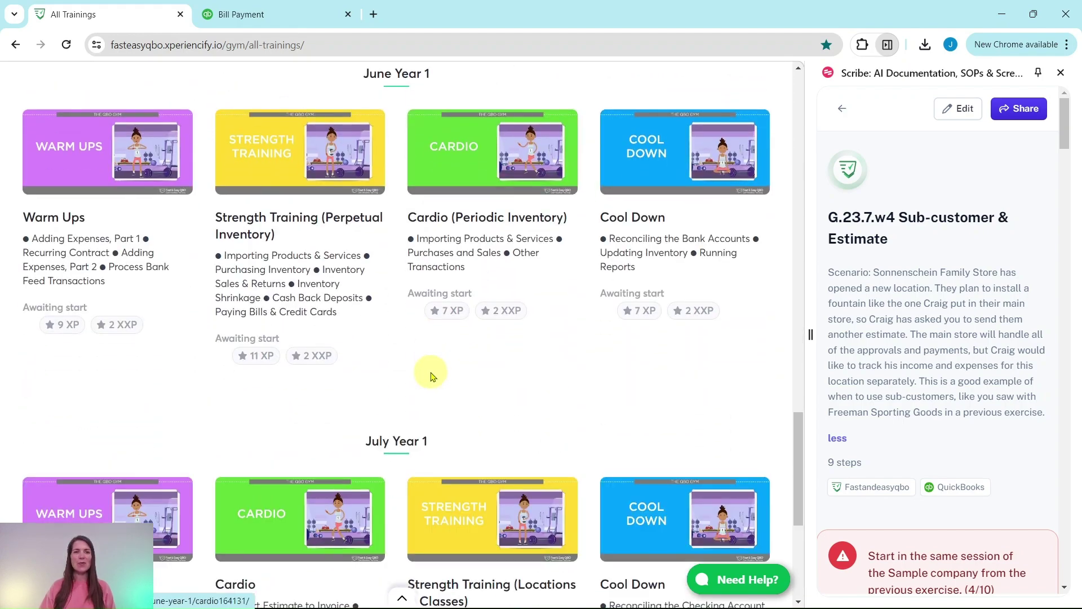
scroll(428, 375, down, 1)
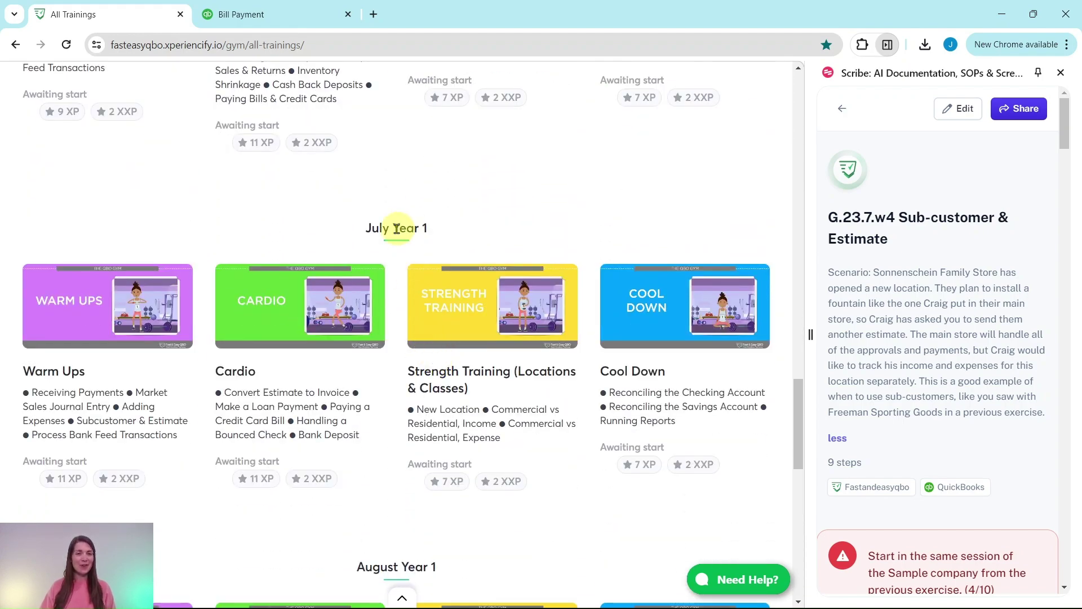
click(96, 331)
- Review the Warm Ups lesson's quiz and hands-on exercises, and the start of the G.23.7.w4 Sub-customer & Estimate guide
scroll(304, 304, down, 3)
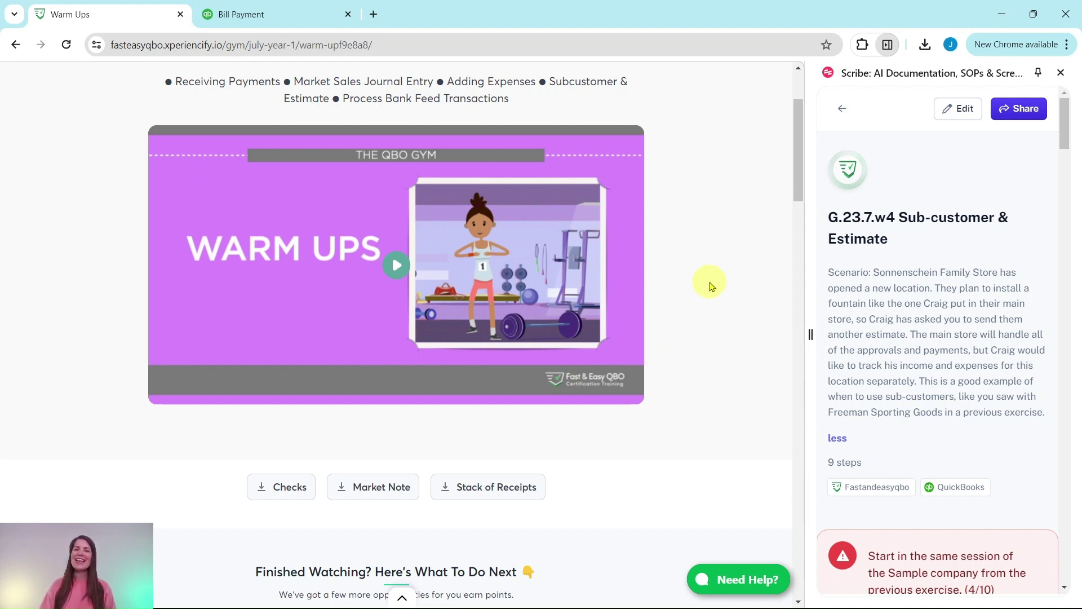
scroll(710, 286, down, 8)
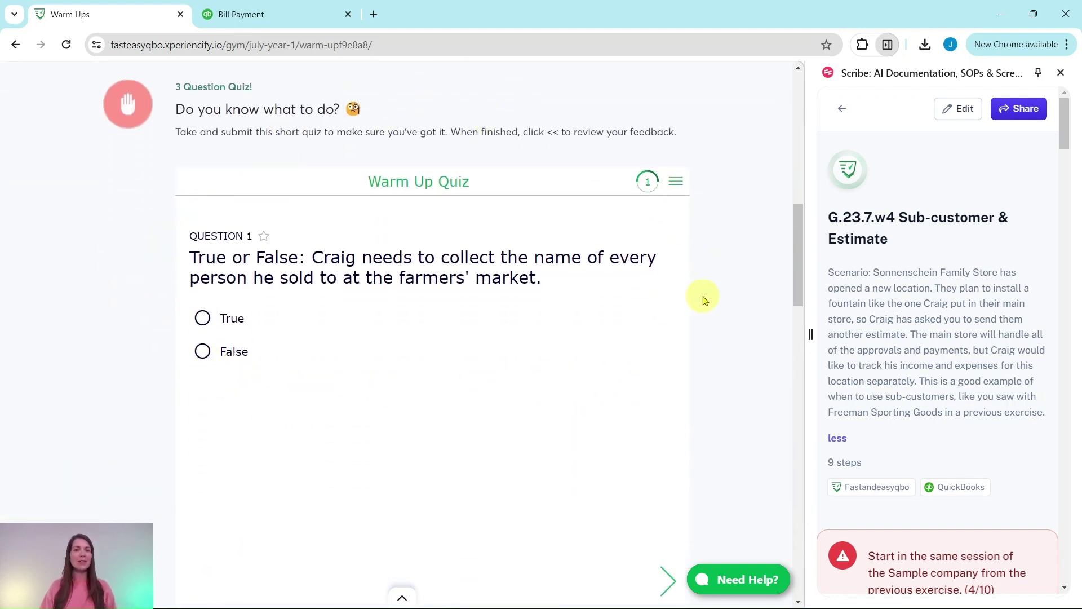
scroll(702, 296, down, 12)
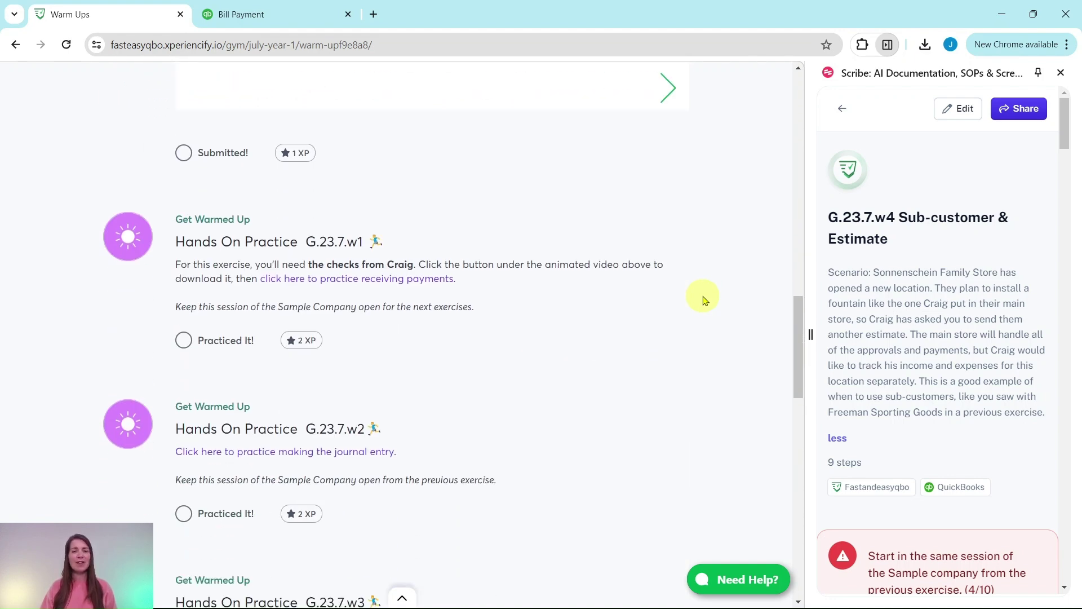
scroll(434, 337, down, 8)
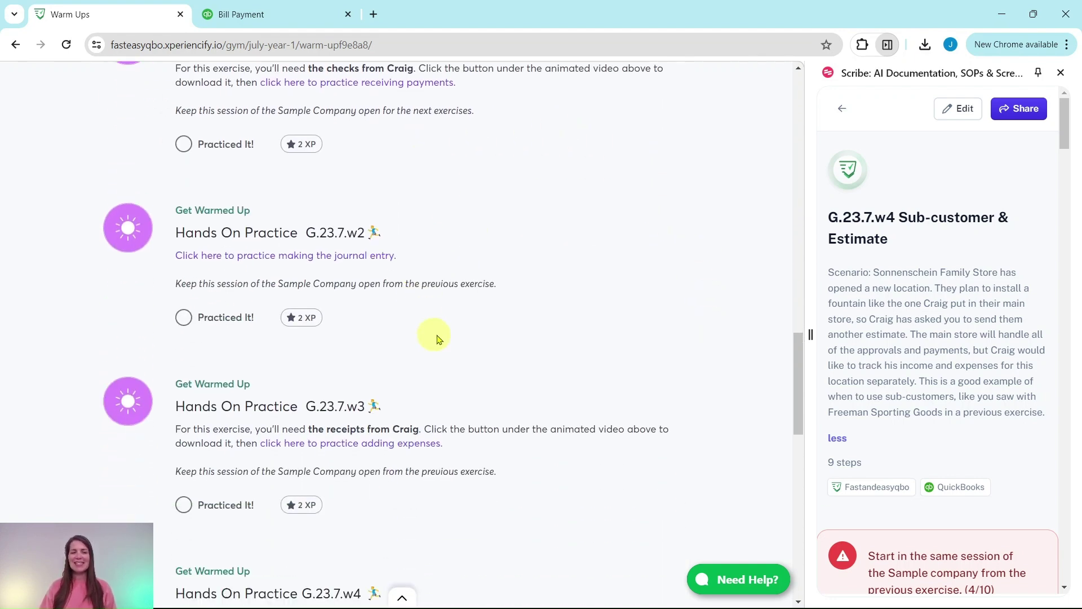
scroll(462, 337, down, 4)
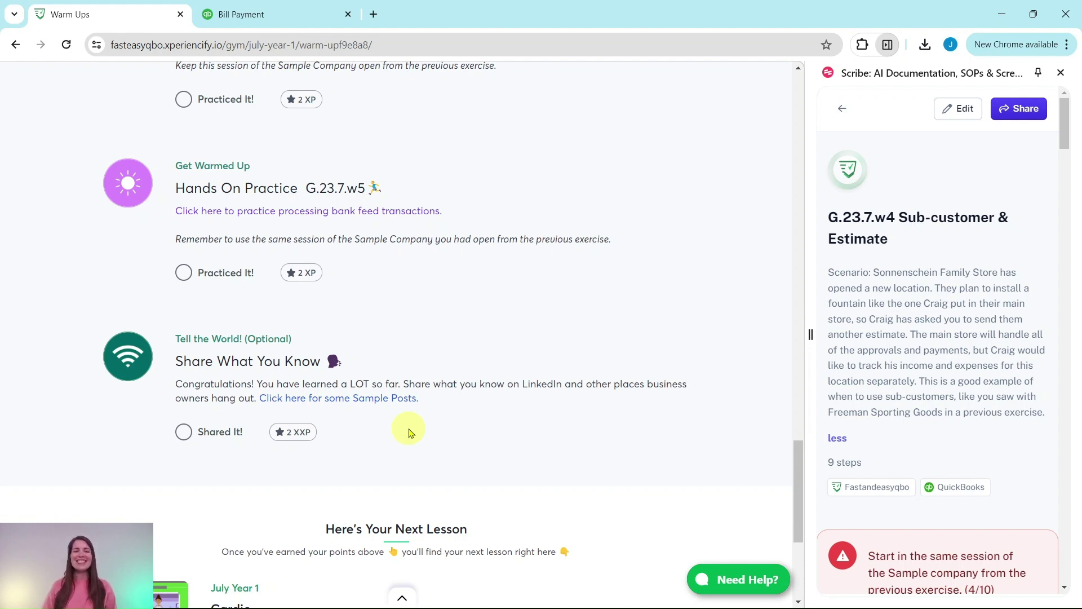
scroll(430, 292, up, 3)
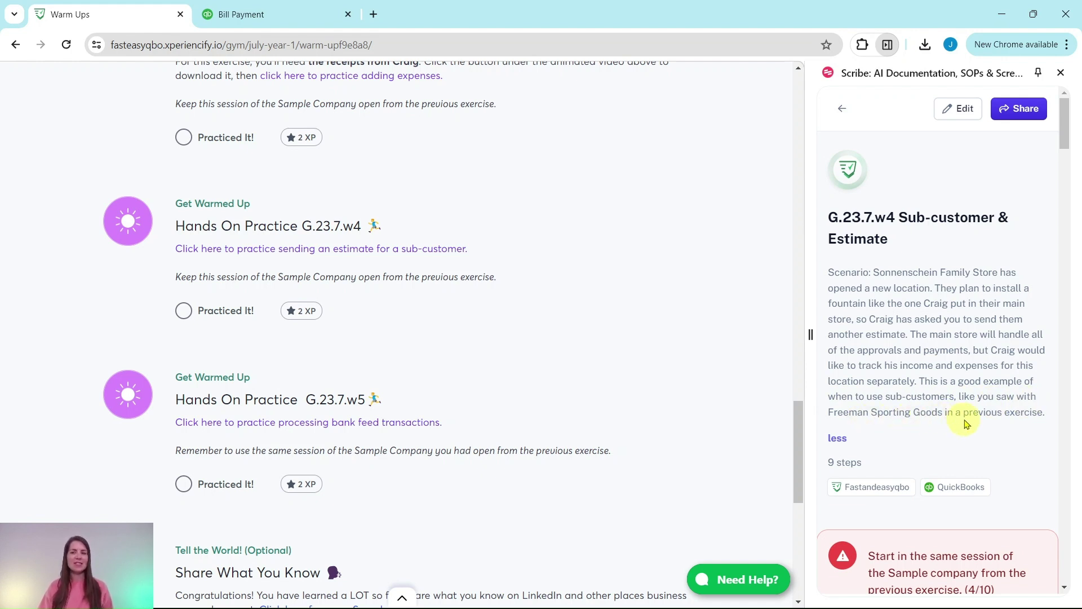
scroll(945, 406, down, 6)
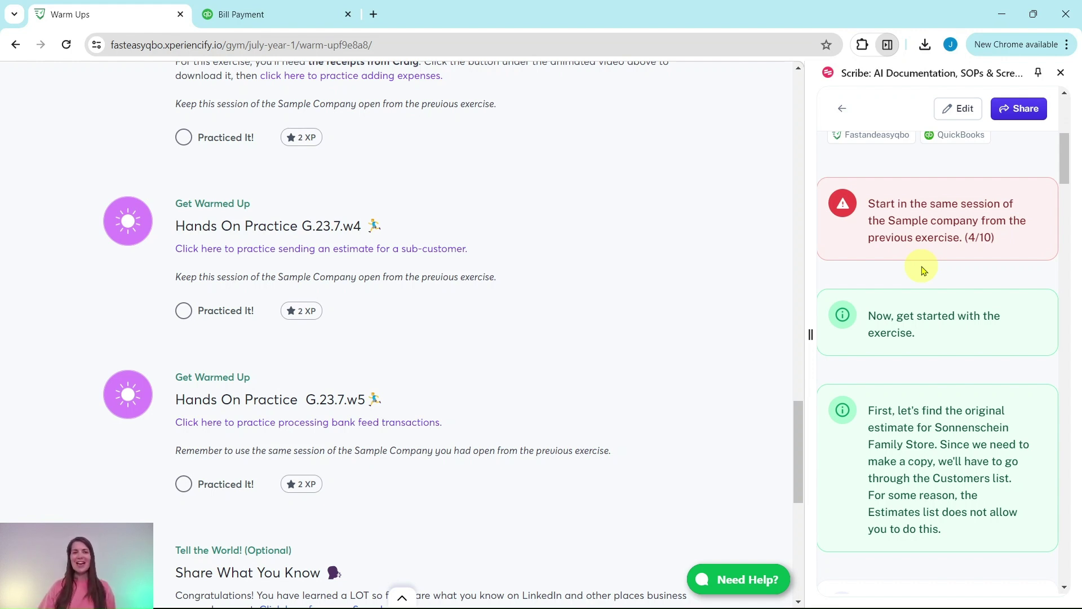
- Switch to the QuickBooks sample company and open the Customers list under Sales
click(295, 14)
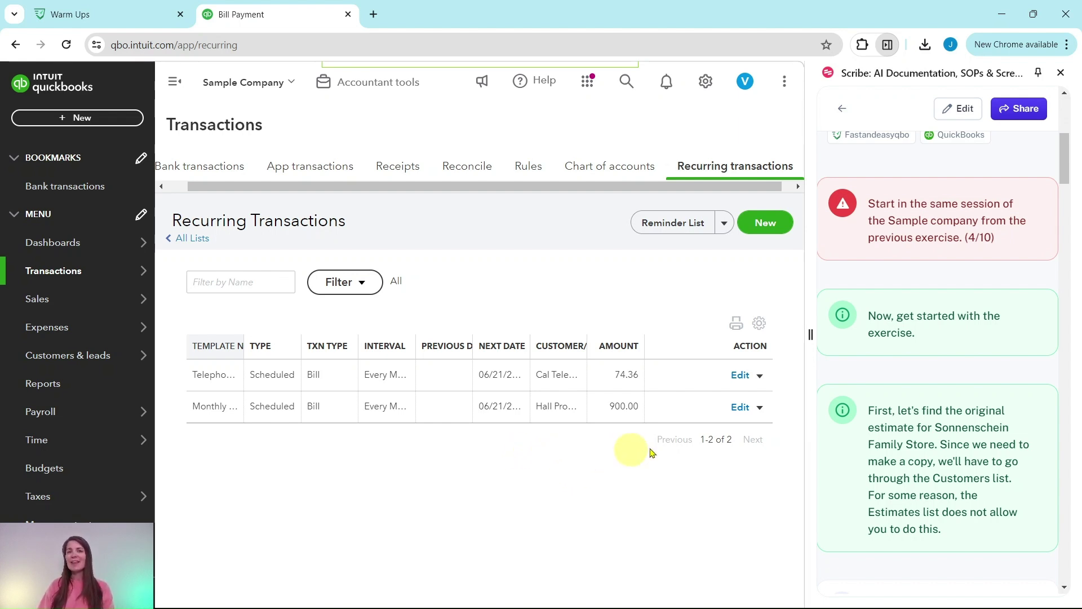
scroll(918, 273, down, 4)
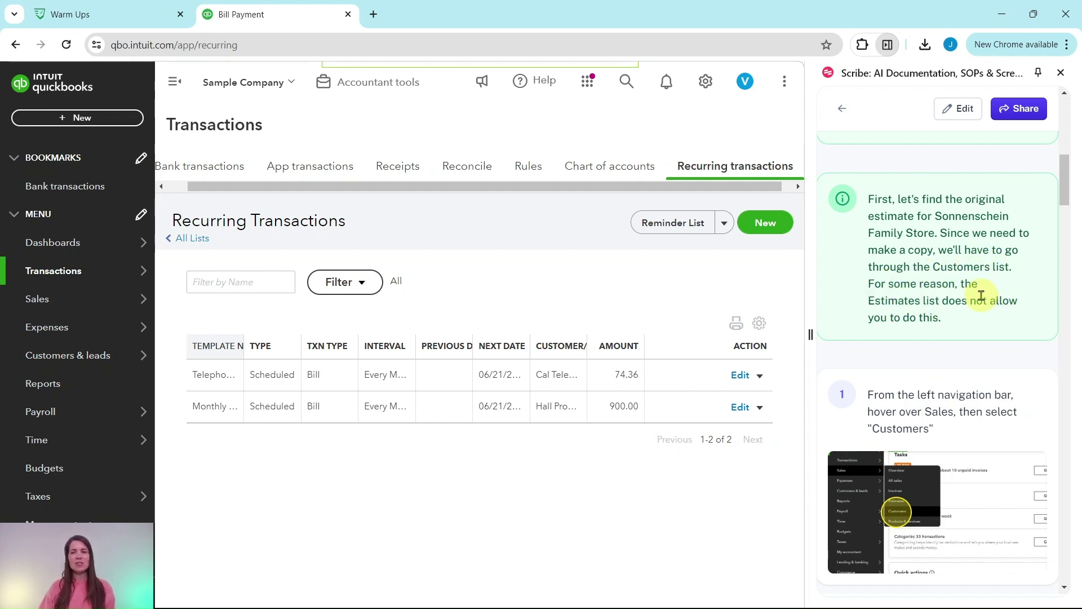
scroll(978, 289, down, 4)
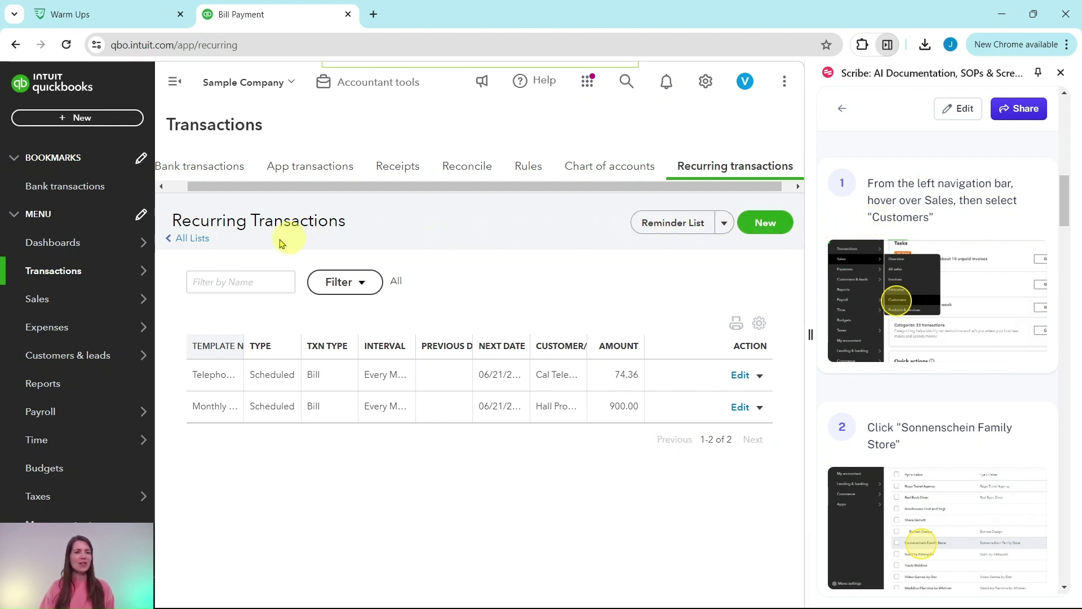
mouse_move(94, 258)
mouse_move(34, 299)
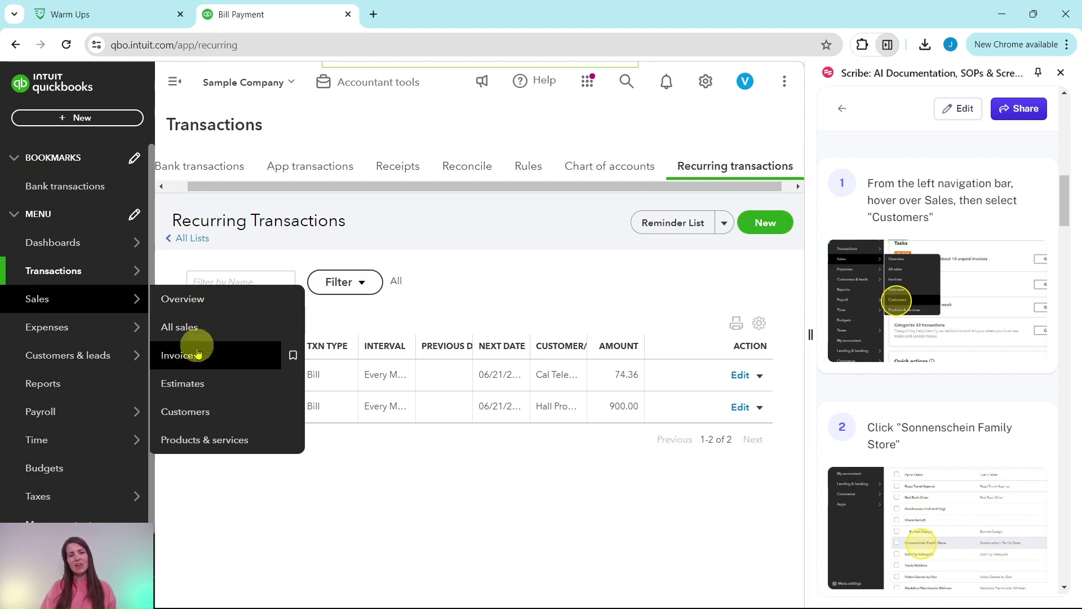
click(192, 413)
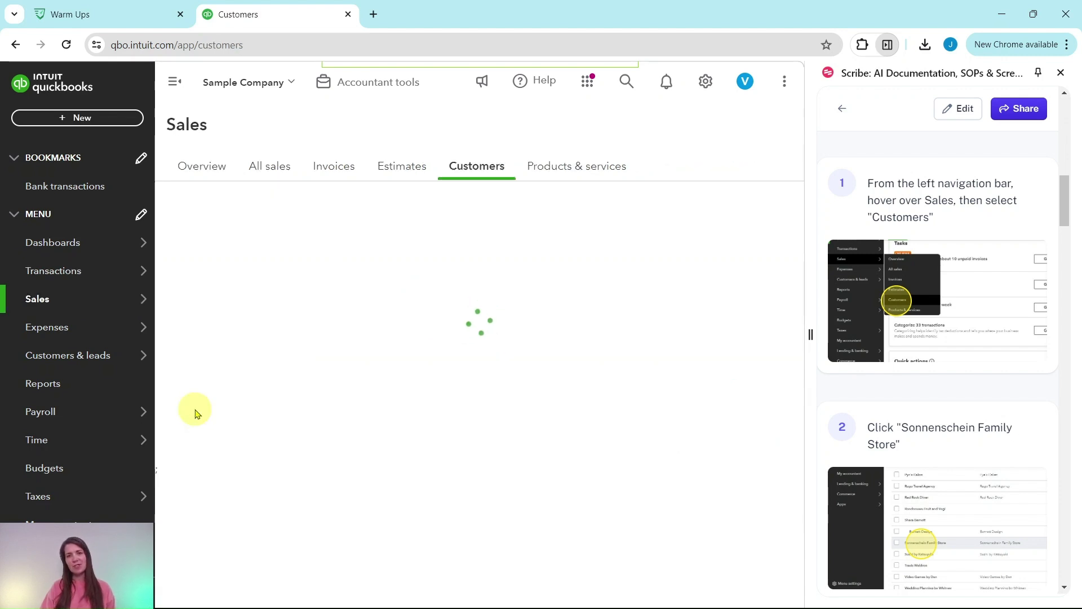
- Find Sonnenschein Family Store in the customer list and open its record
scroll(949, 321, down, 4)
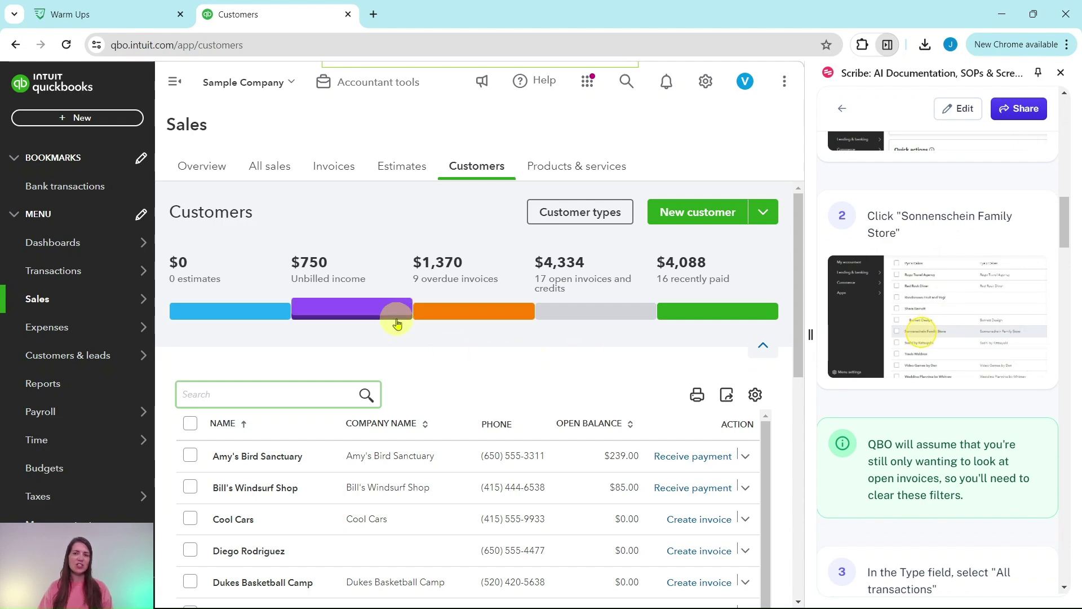
scroll(397, 315, down, 7)
scroll(389, 295, down, 5)
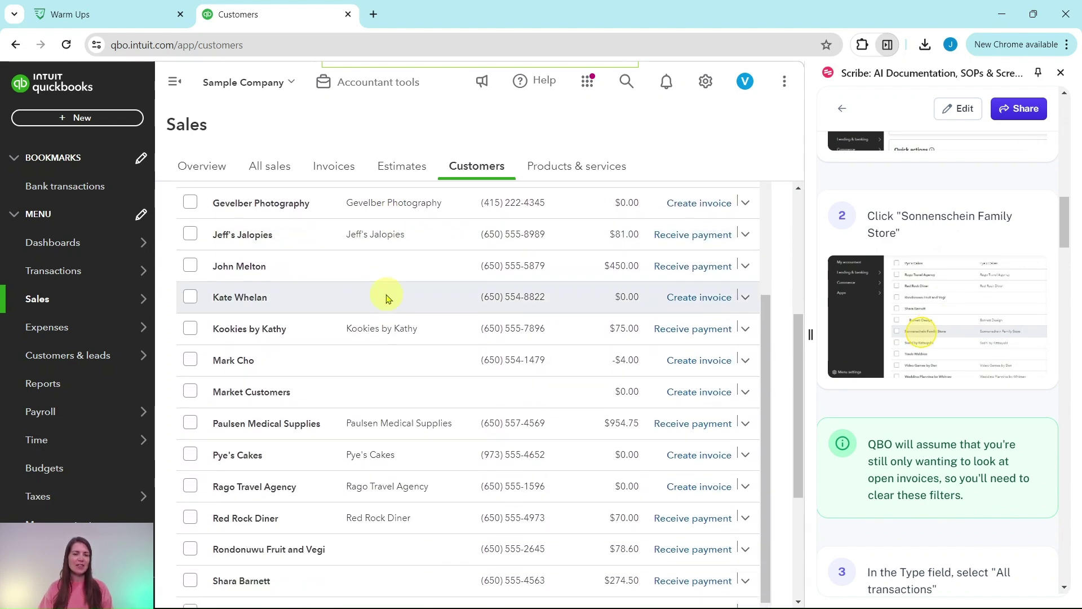
scroll(403, 285, down, 3)
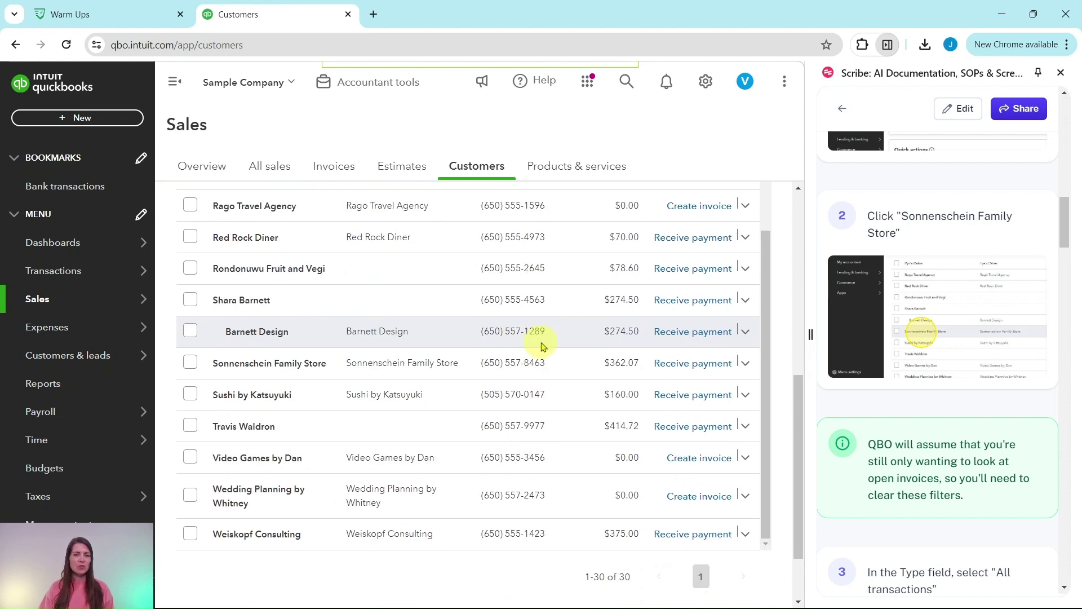
click(247, 368)
- Set the Type filter of the customer's transaction list to All transactions
scroll(946, 359, down, 1)
scroll(946, 360, down, 3)
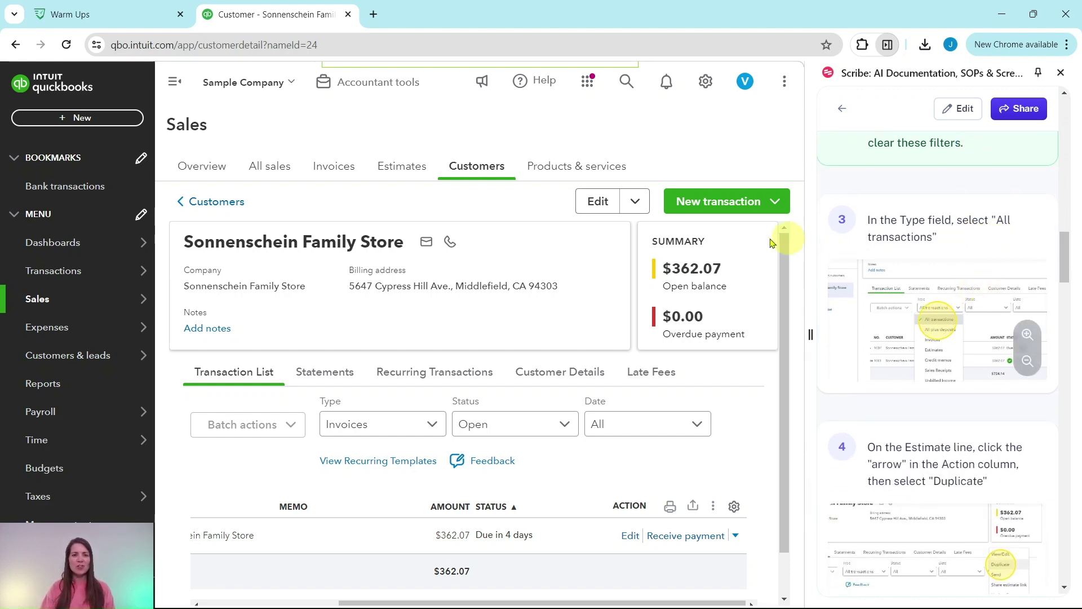
click(432, 427)
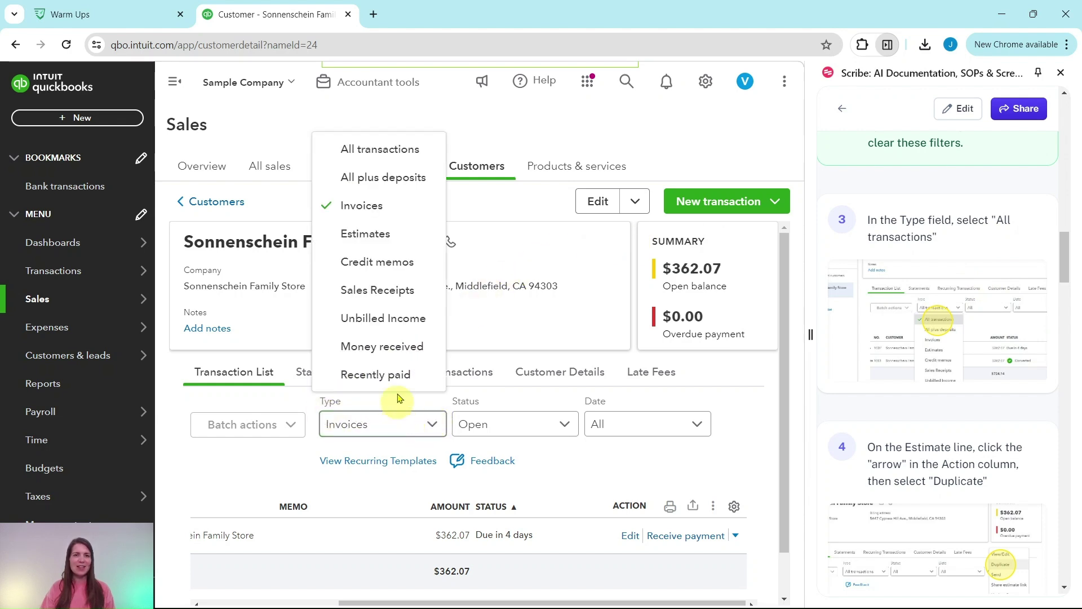
click(381, 150)
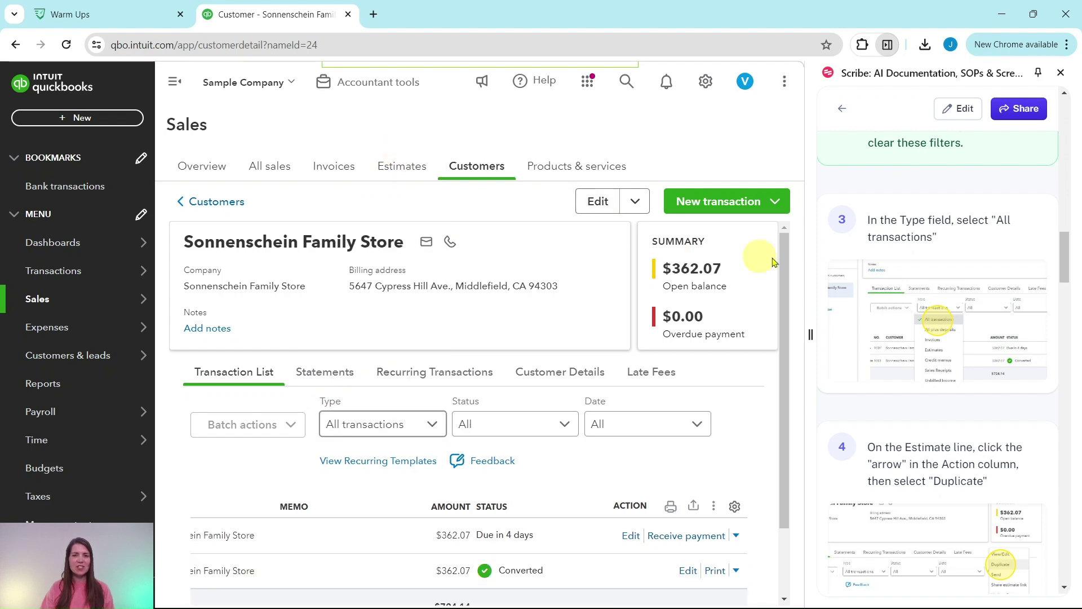
- Duplicate the existing converted estimate from Sonnenschein Family Store's transaction list
scroll(697, 327, down, 2)
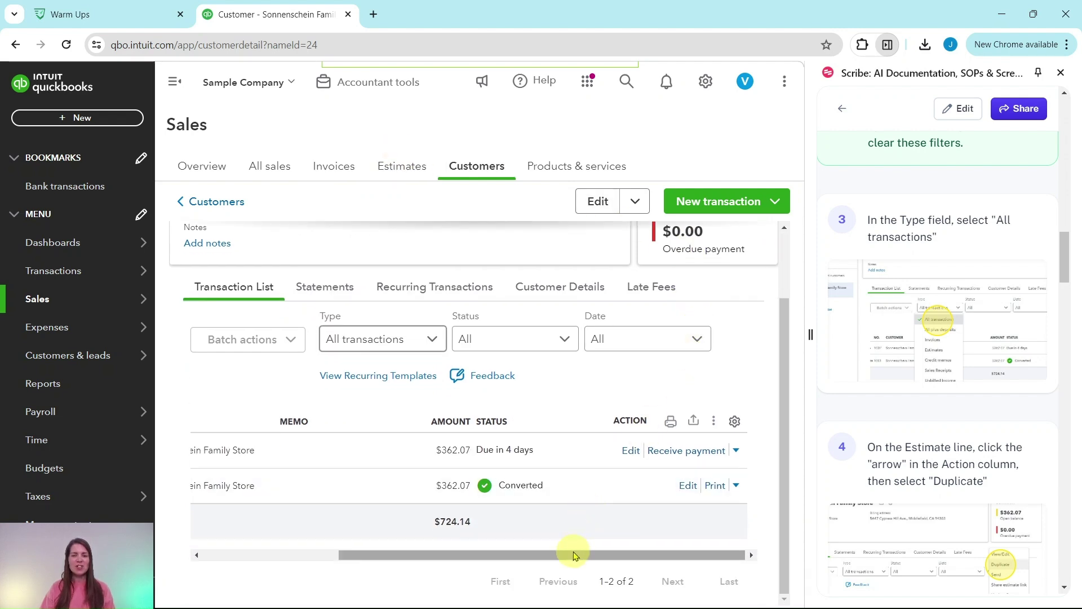
drag(573, 555, 382, 557)
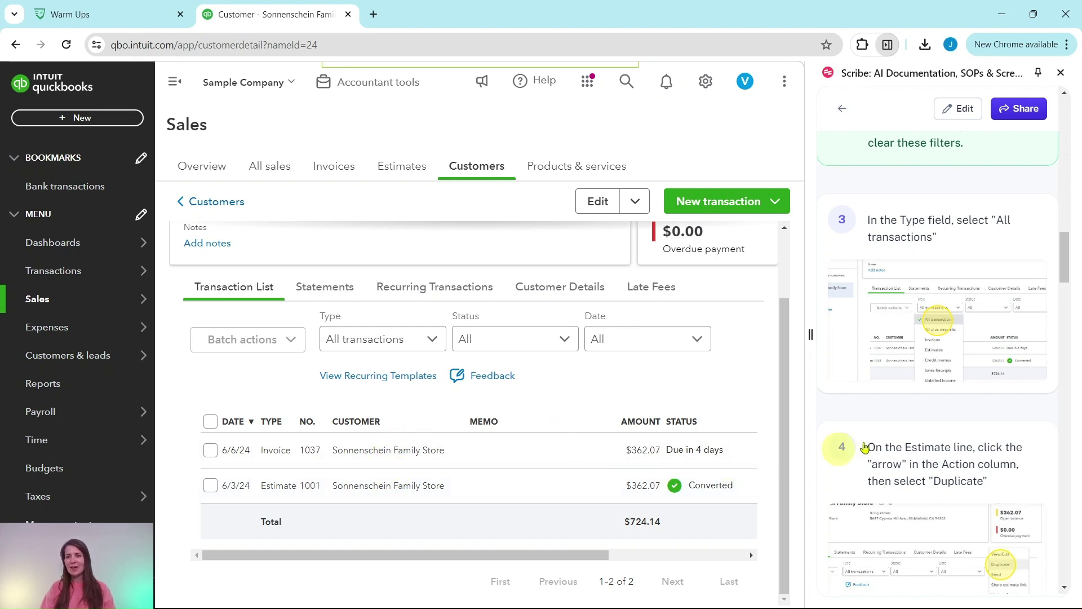
scroll(961, 406, down, 2)
scroll(961, 406, down, 2)
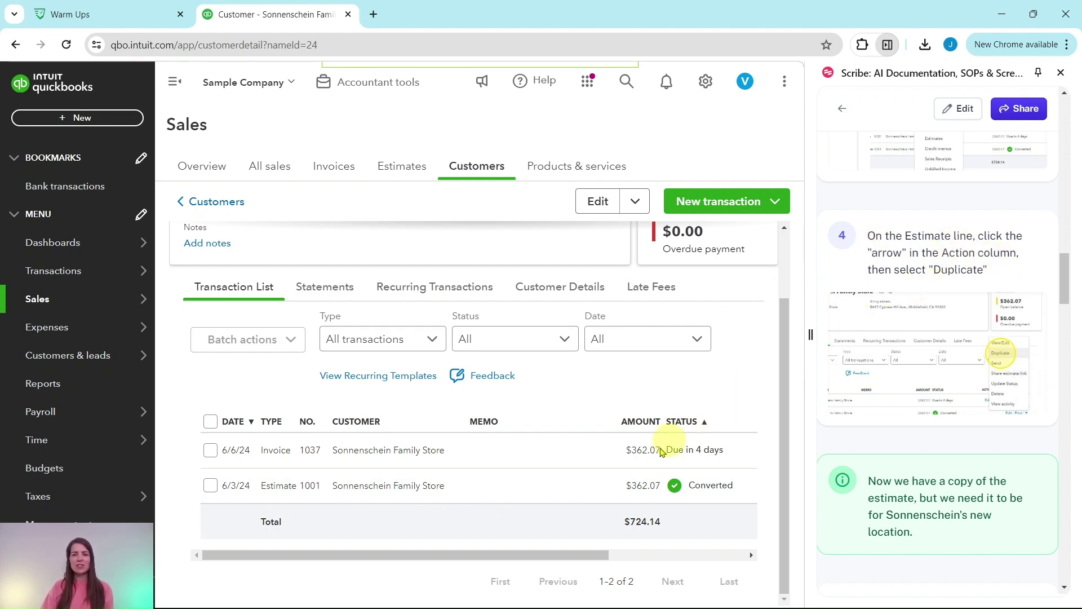
drag(576, 557, 754, 551)
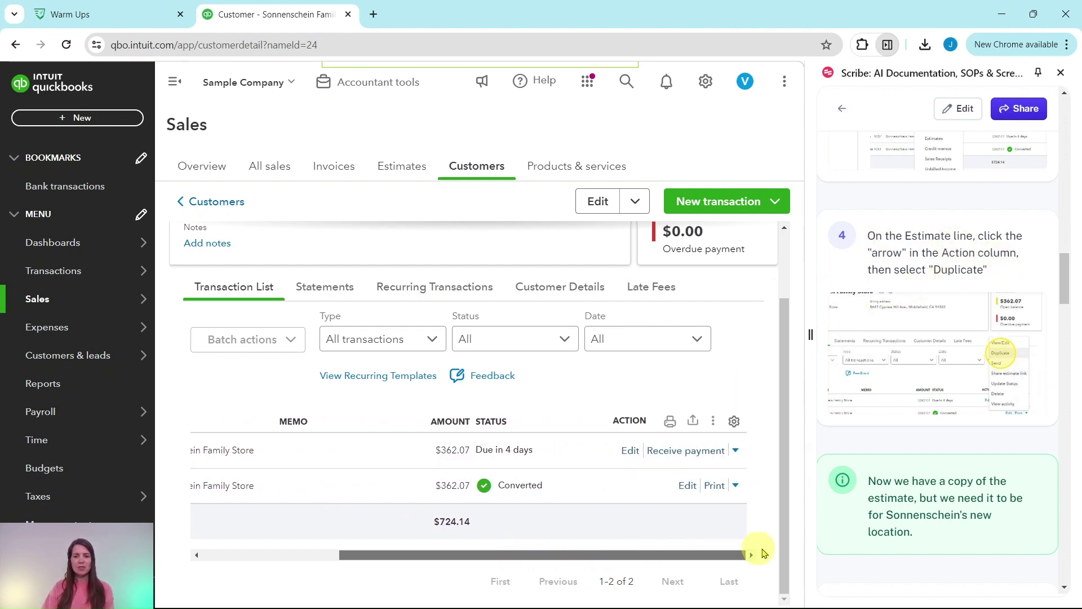
click(736, 487)
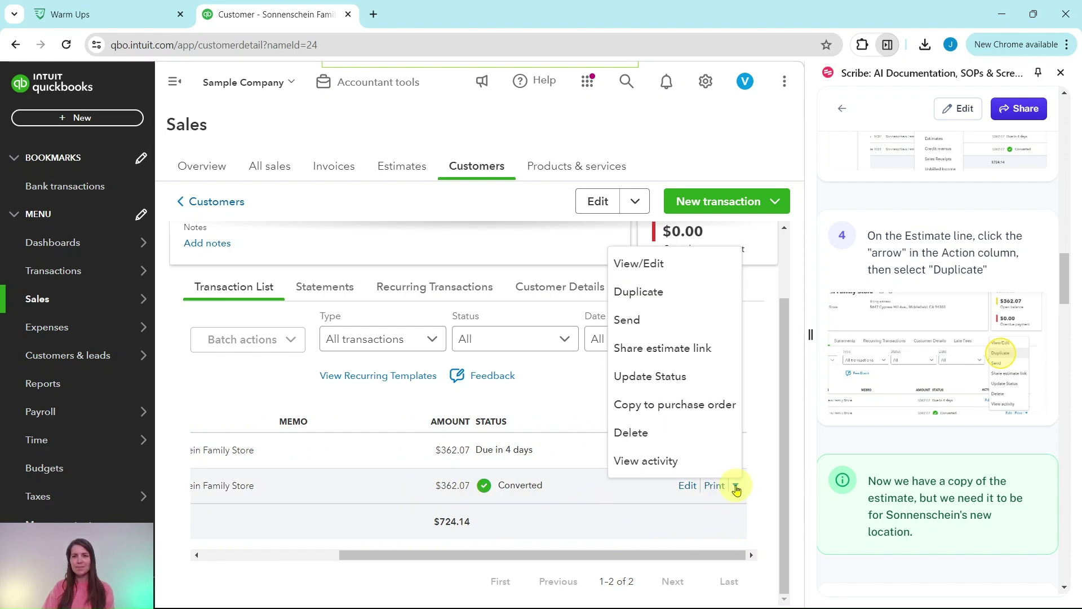
click(646, 299)
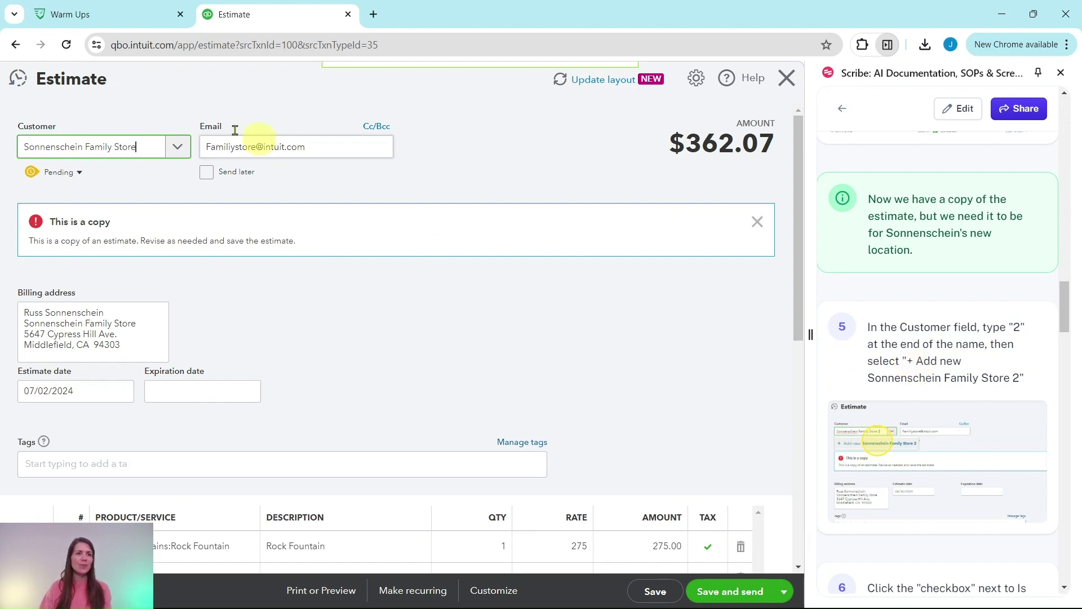
- Change the copied estimate's customer to "Sonnenschein Family Store 2" and start adding it as a new customer
click(151, 147)
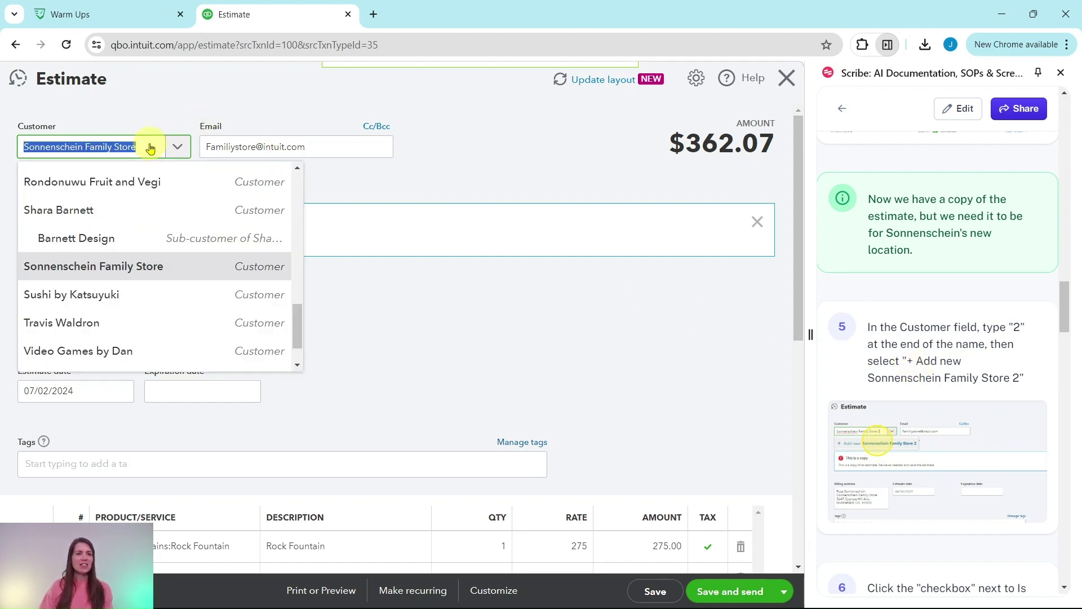
click(150, 148)
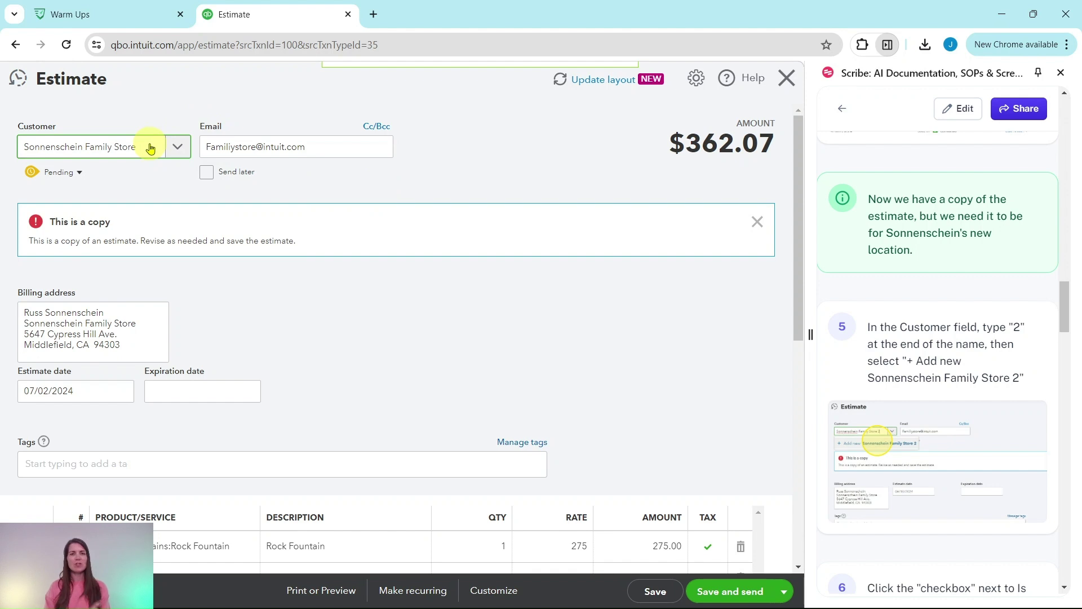
text(2)
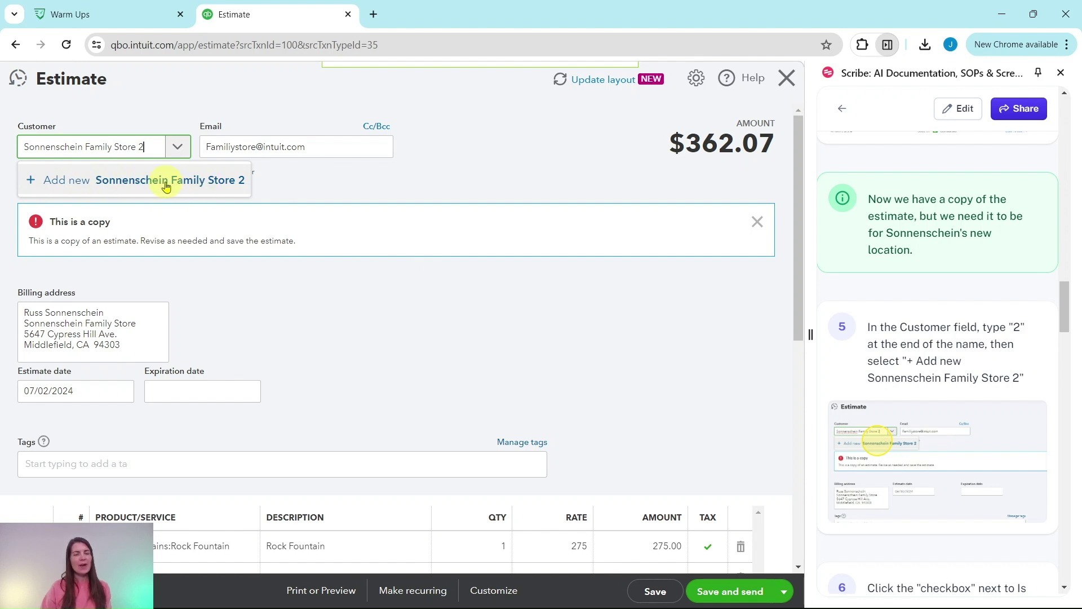
click(100, 183)
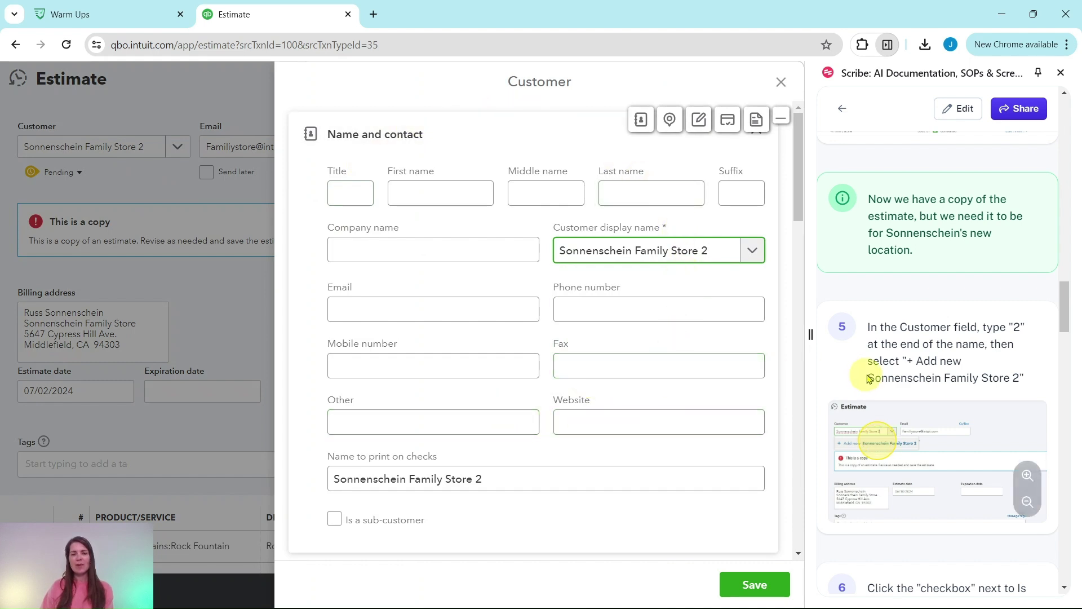
- Mark the new customer as a sub-customer and choose Sonnenschein Family Store as its parent customer
scroll(869, 378, down, 7)
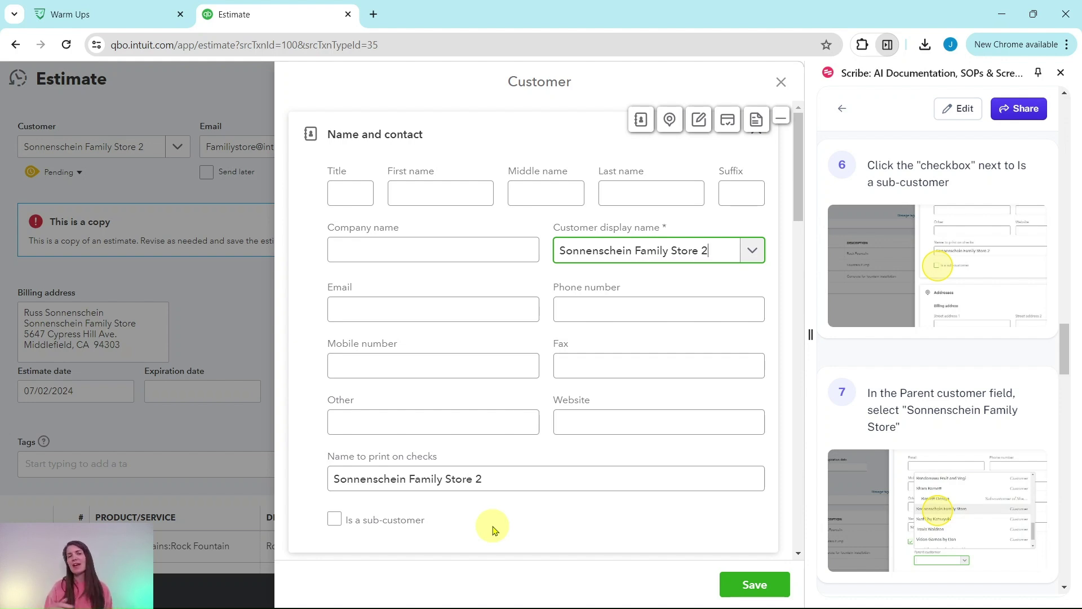
scroll(492, 529, down, 2)
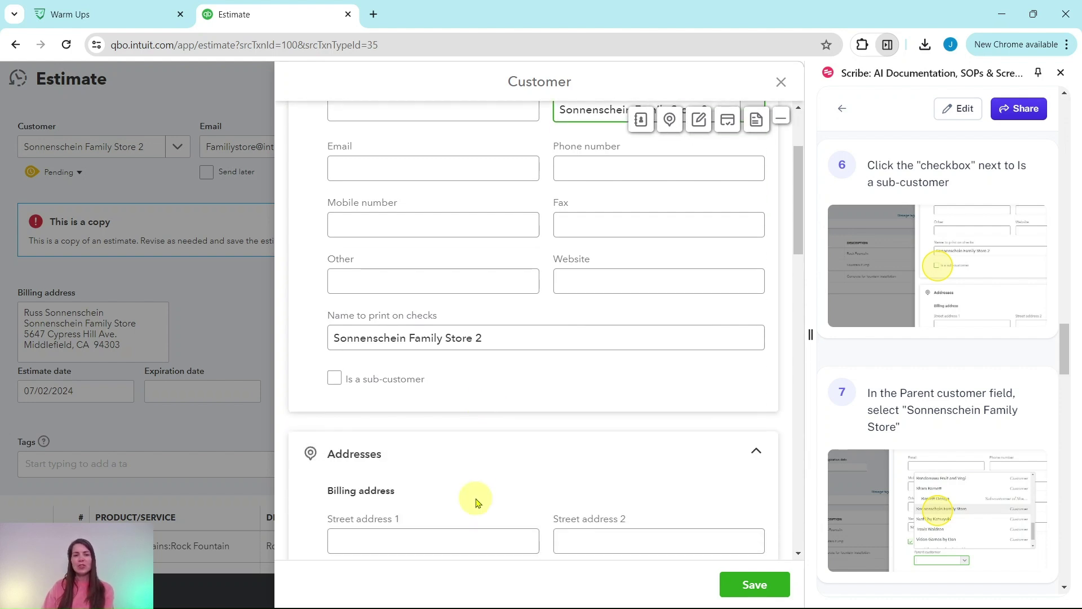
click(335, 379)
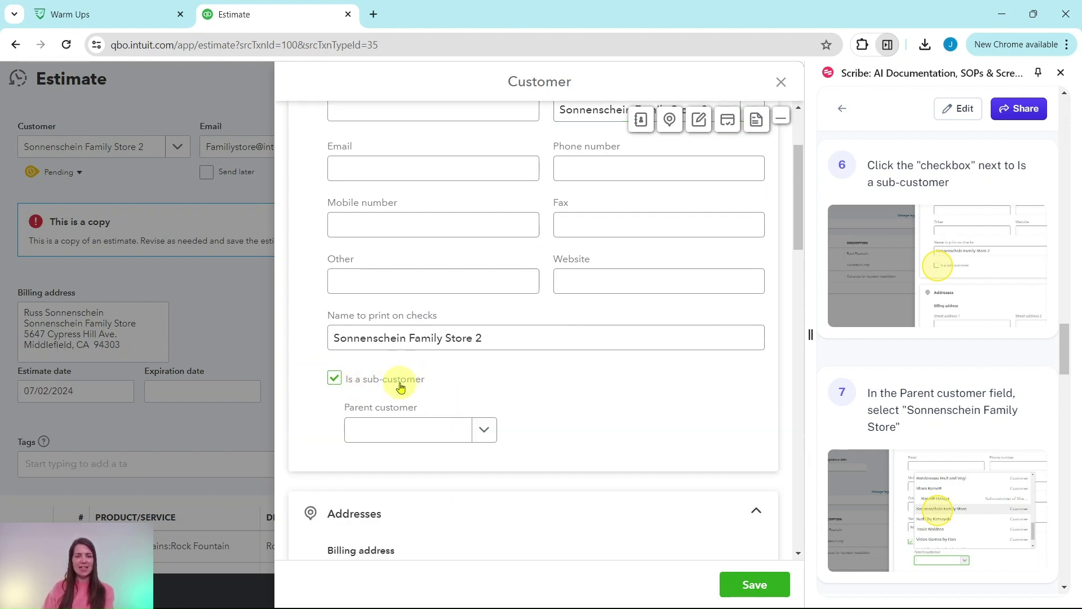
click(492, 435)
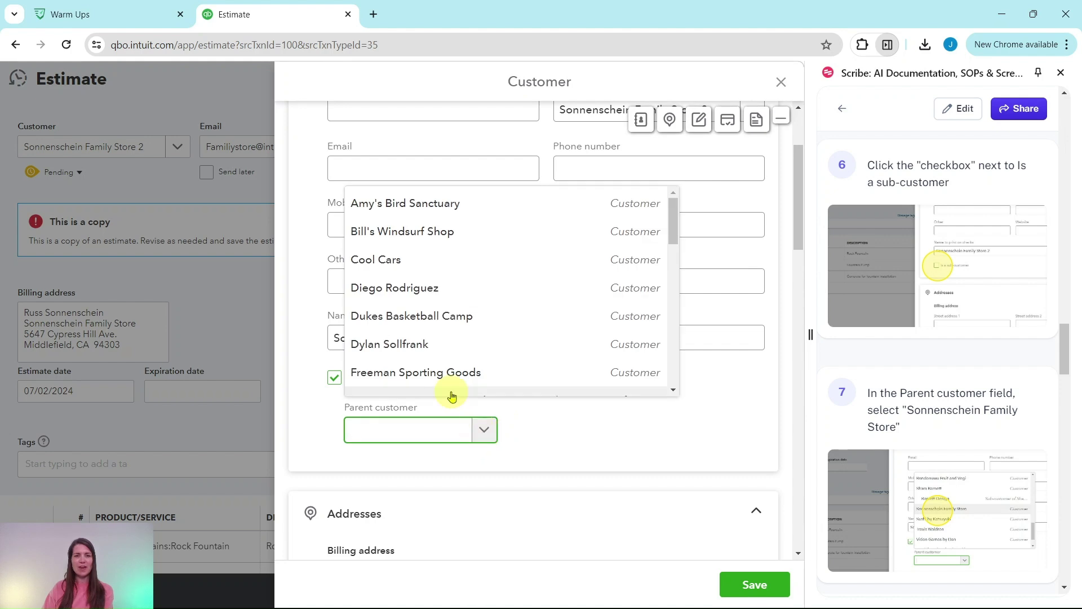
scroll(449, 338, down, 4)
scroll(448, 324, down, 5)
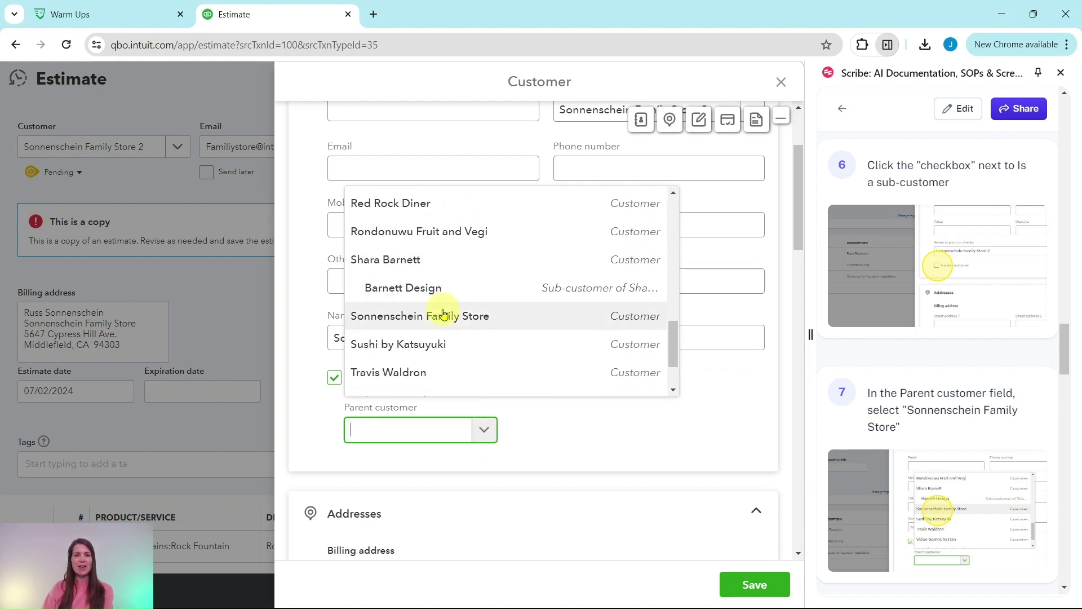
click(413, 322)
- Review the sub-customer's inherited billing address and Bill parent customer option, leave both as they are, and save the customer record
scroll(860, 388, down, 7)
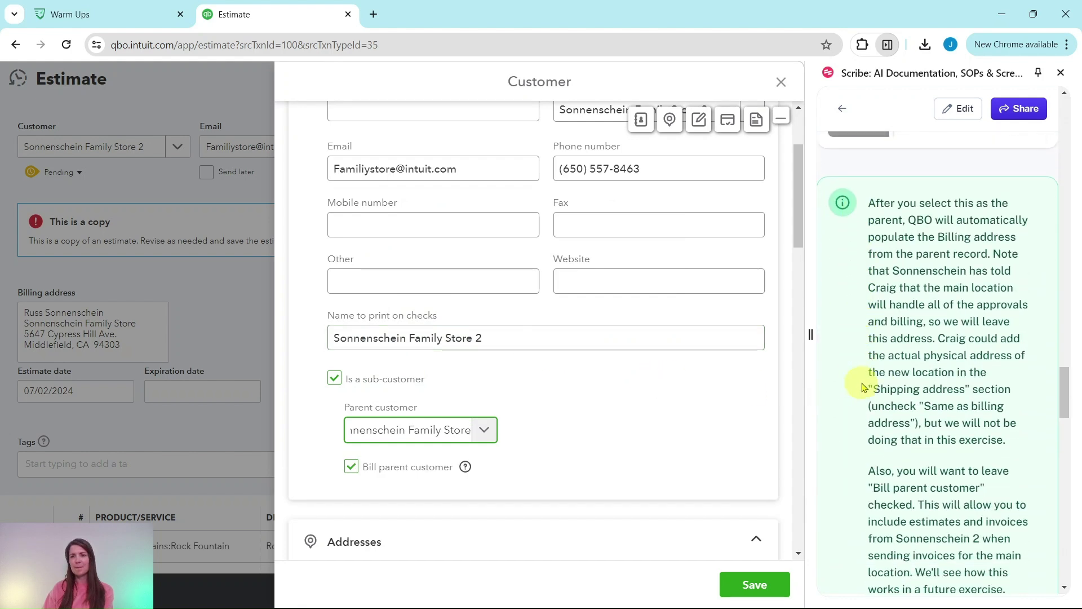
scroll(863, 388, down, 2)
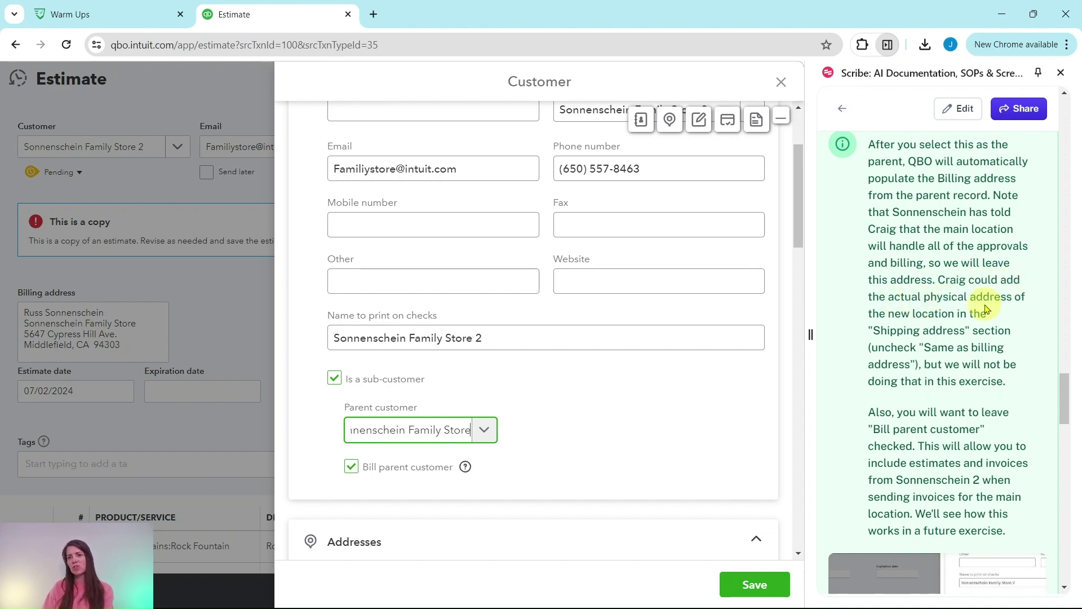
scroll(634, 338, down, 6)
scroll(649, 291, down, 1)
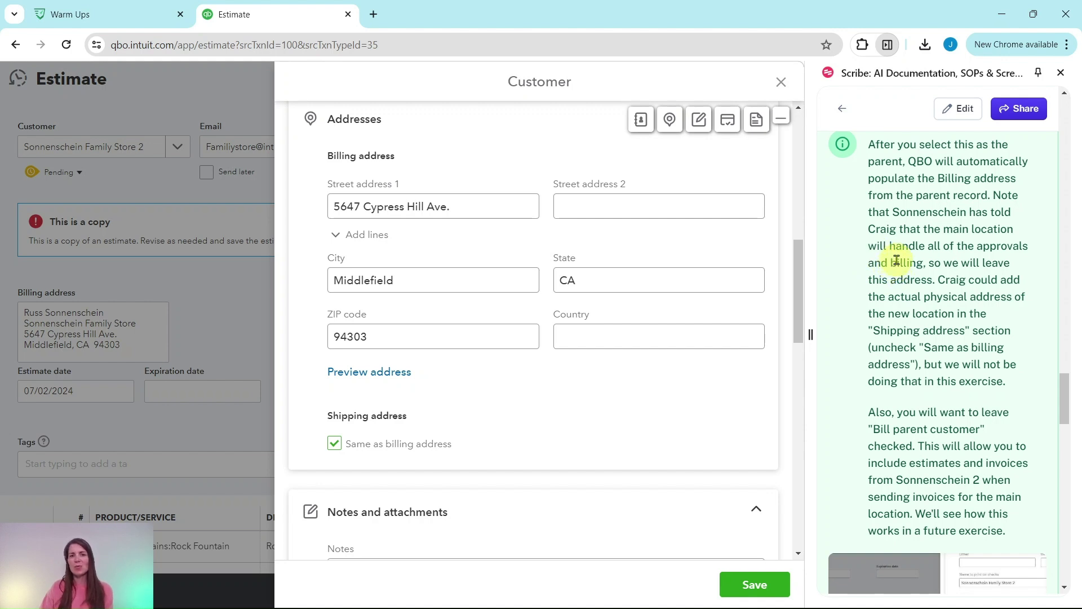
scroll(896, 260, down, 5)
scroll(900, 225, up, 2)
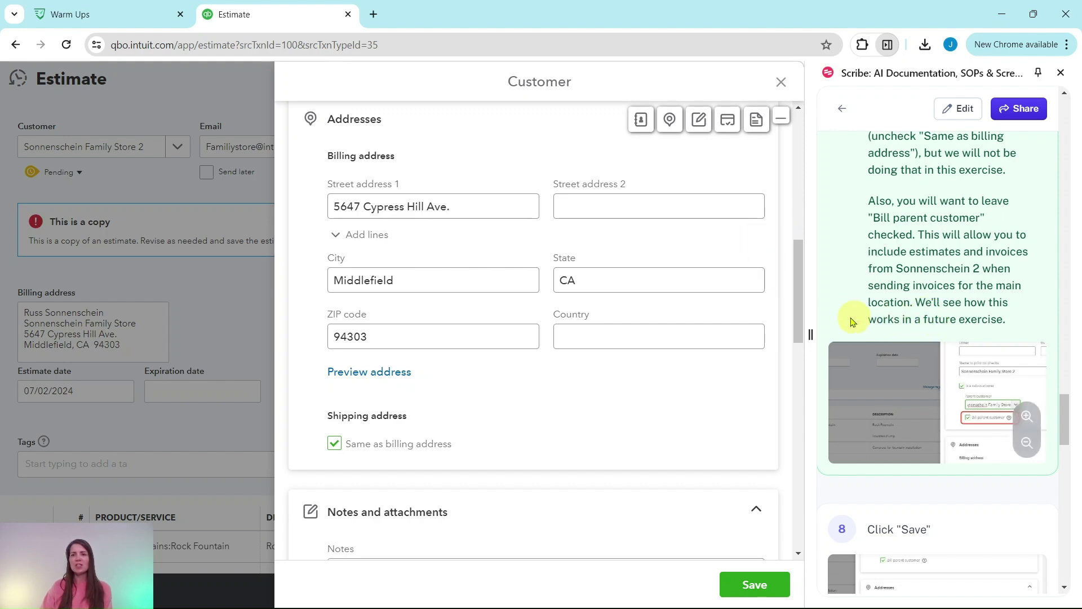
scroll(747, 343, up, 4)
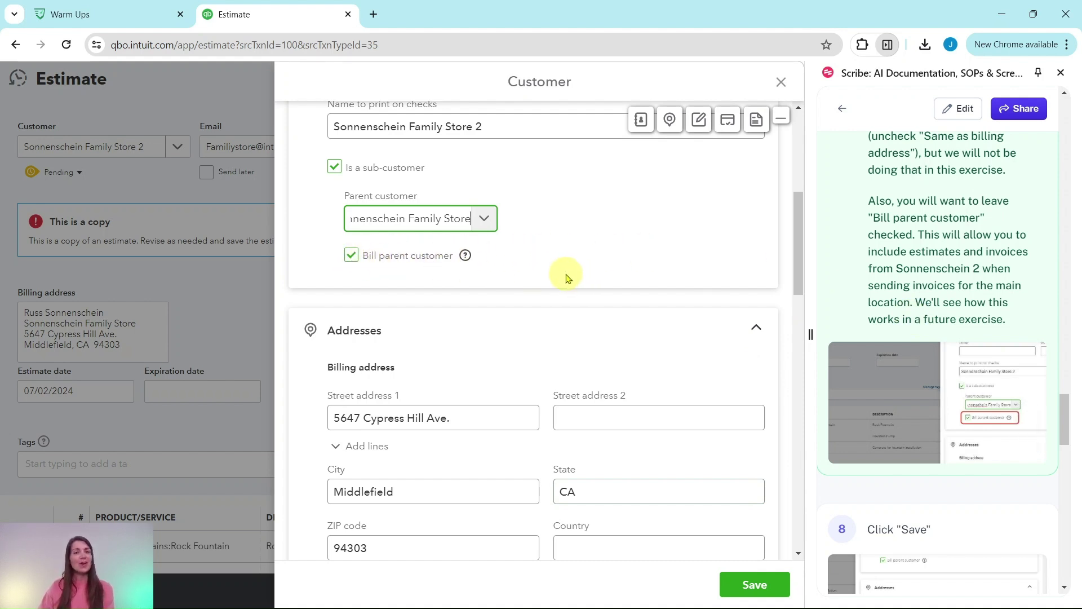
scroll(919, 349, down, 5)
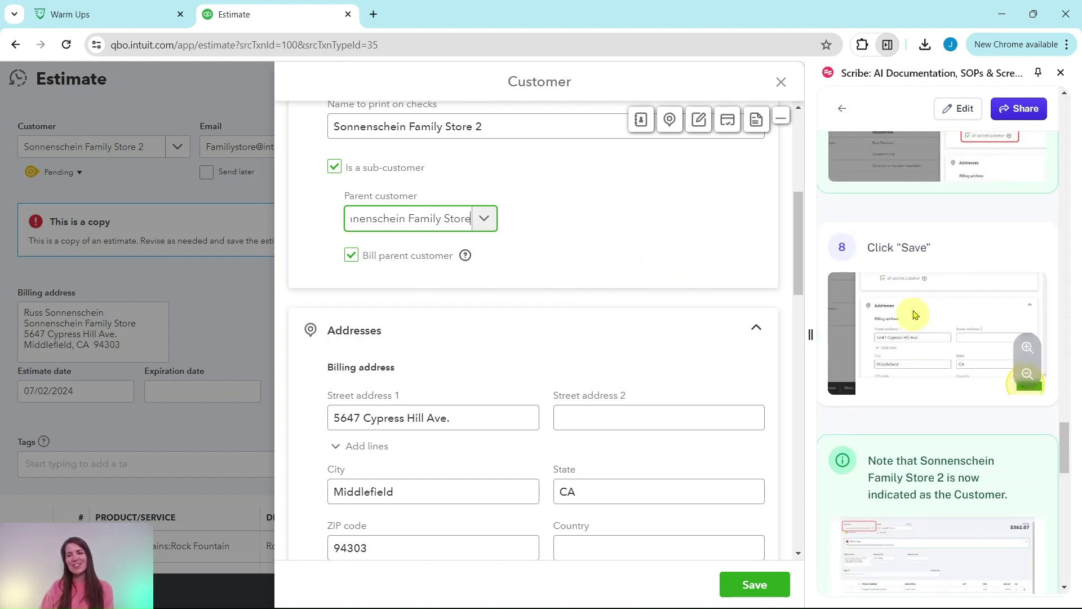
click(759, 594)
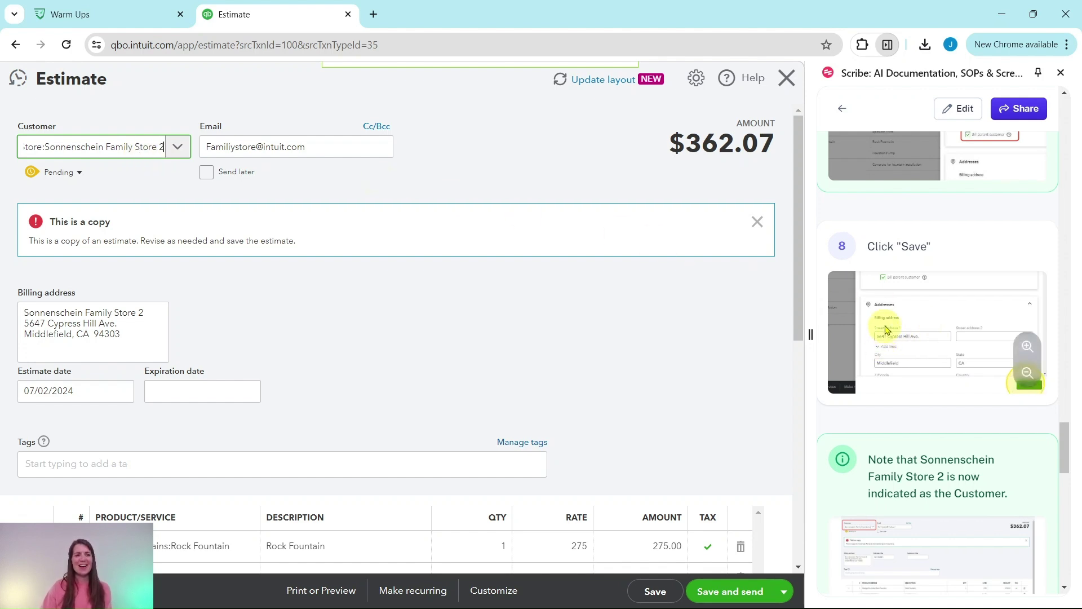
- Review the copied estimate's line items, and save and close the estimate without sending it
scroll(899, 304, down, 5)
scroll(898, 305, down, 4)
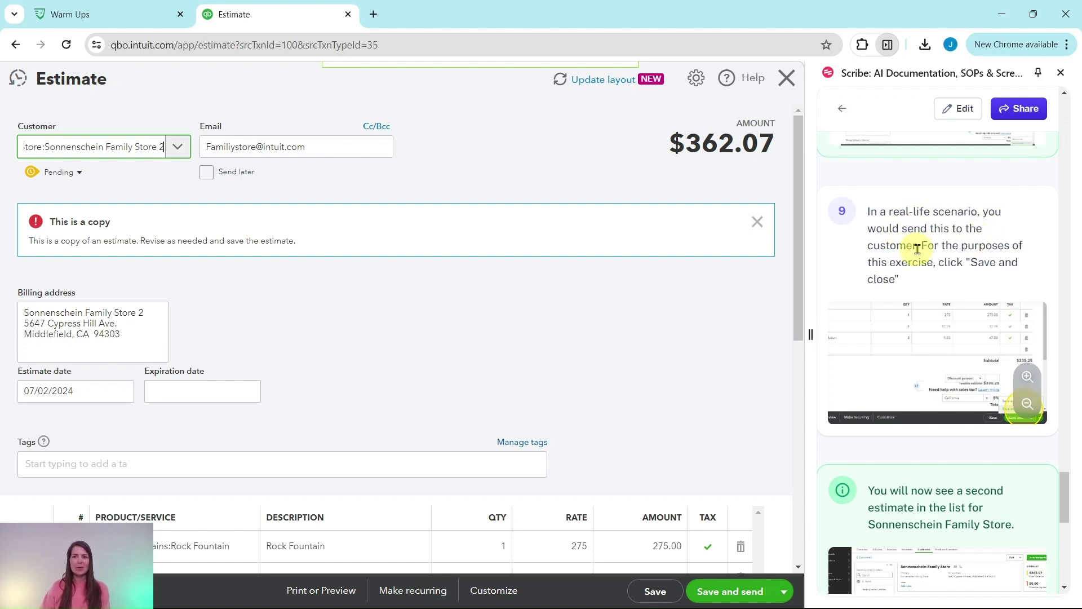
scroll(941, 255, down, 3)
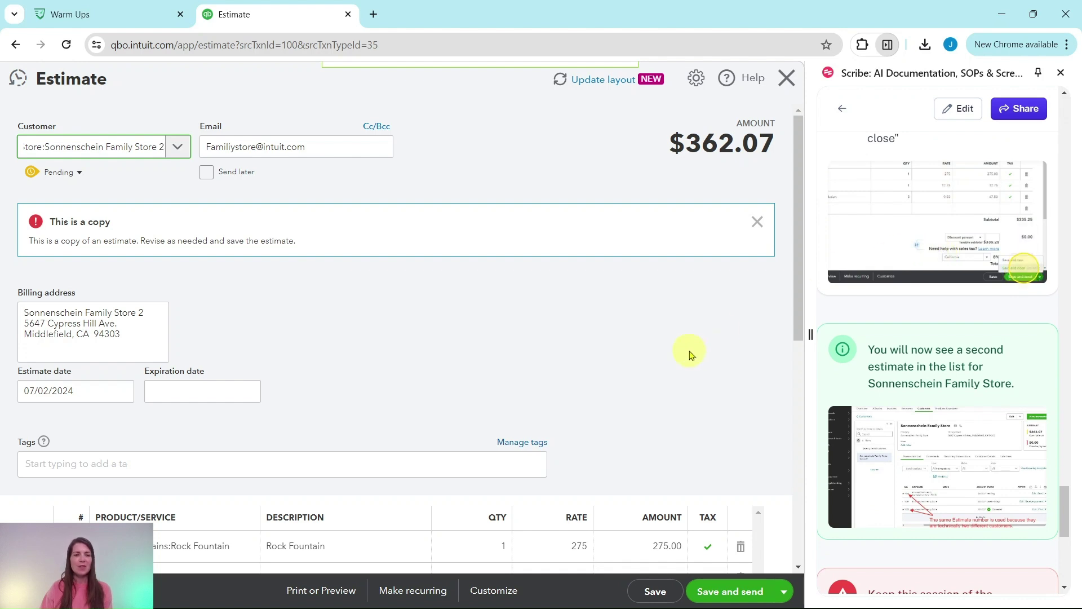
scroll(691, 352, down, 3)
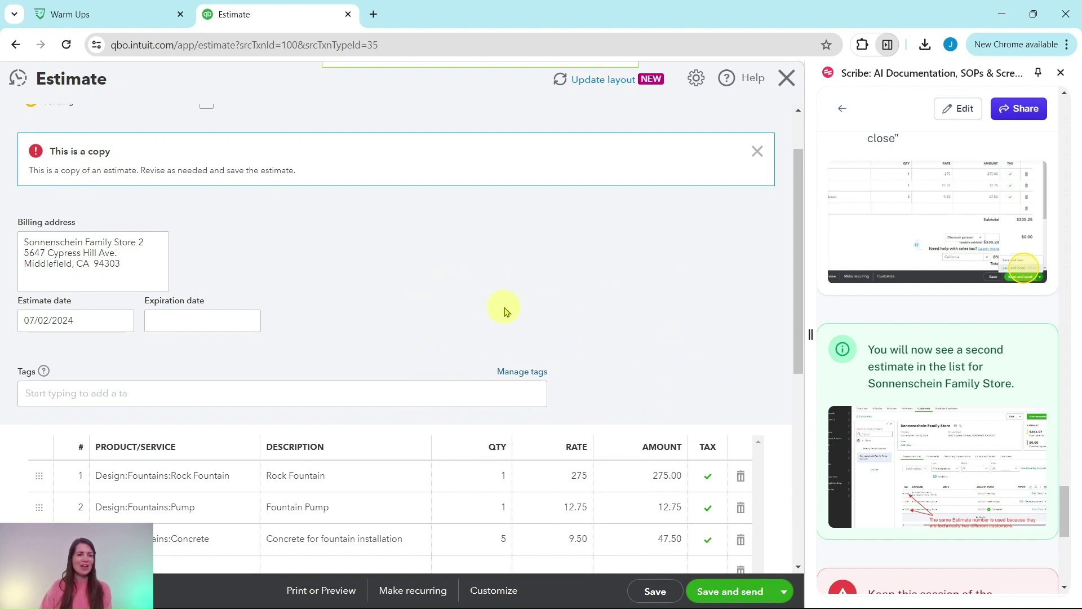
scroll(501, 311, down, 2)
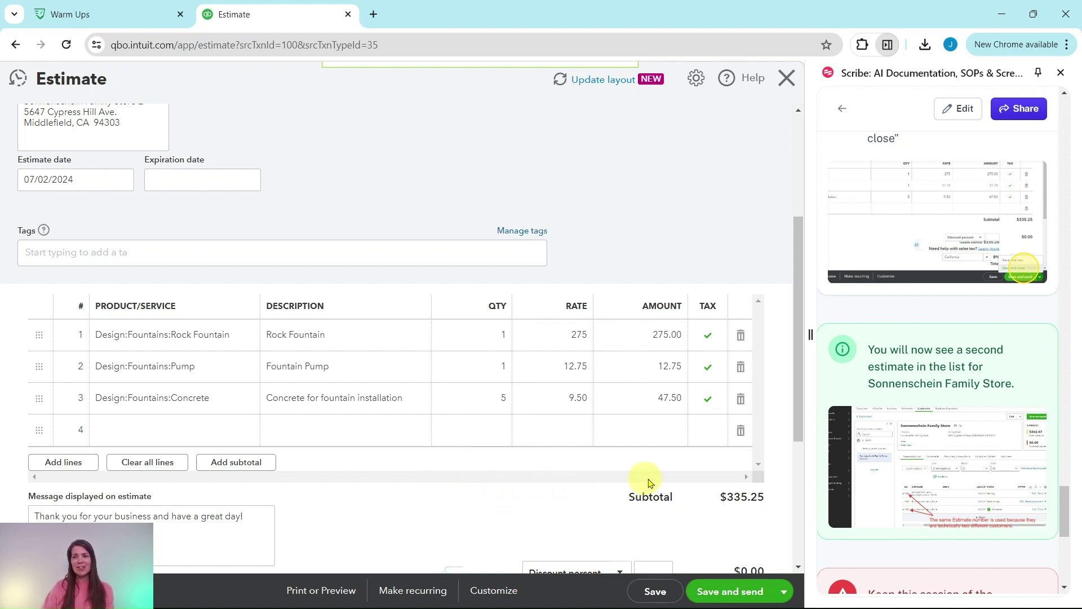
click(784, 594)
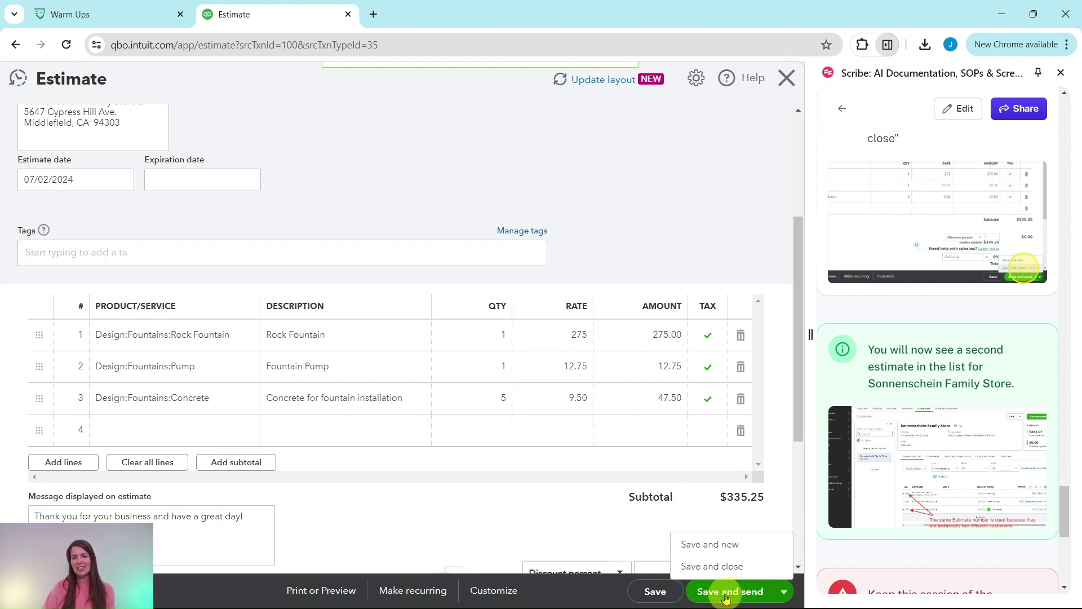
click(708, 568)
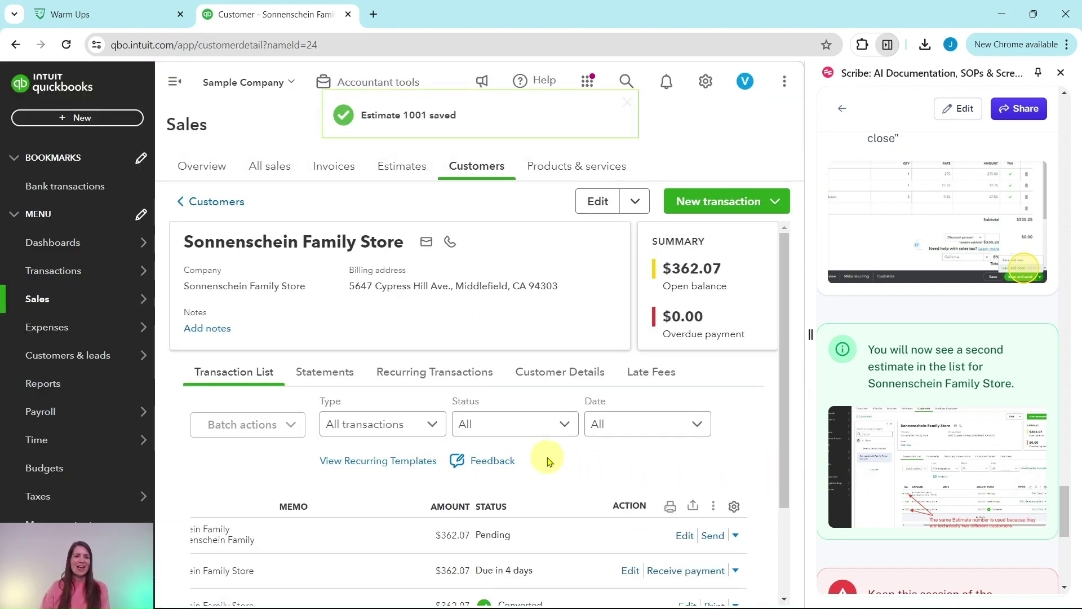
- Examine the dates, numbers and customer names of the estimates in Sonnenschein Family Store's transaction list
scroll(703, 437, down, 2)
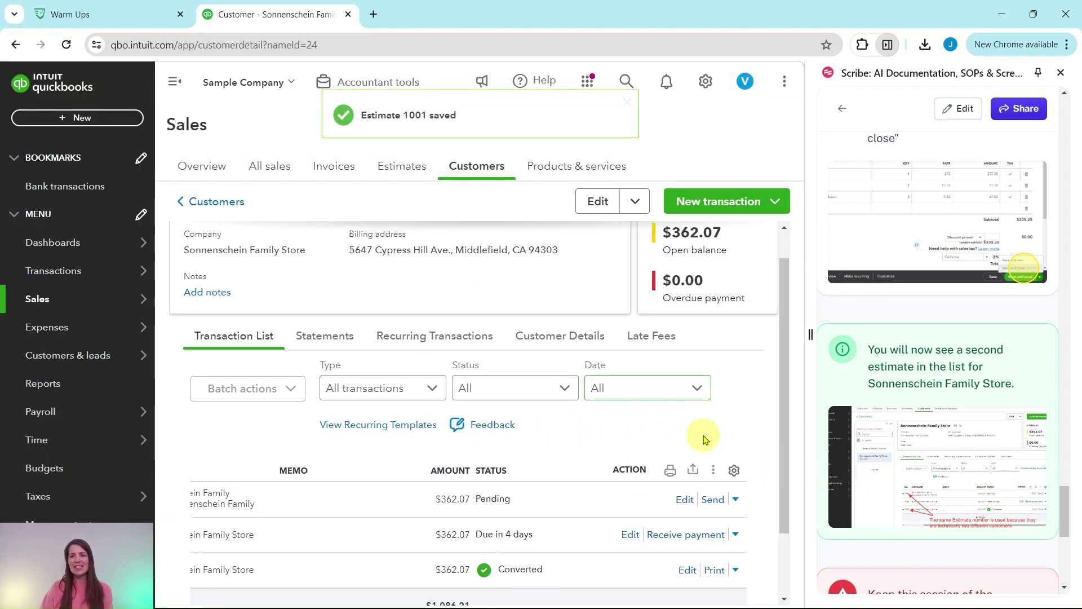
drag(609, 557, 321, 564)
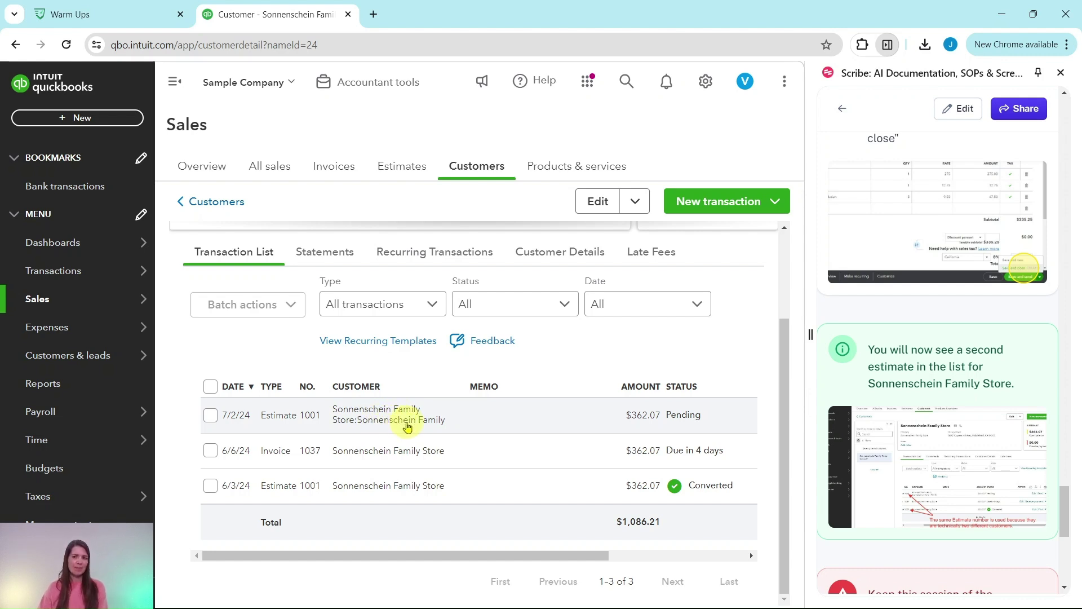
scroll(867, 420, down, 1)
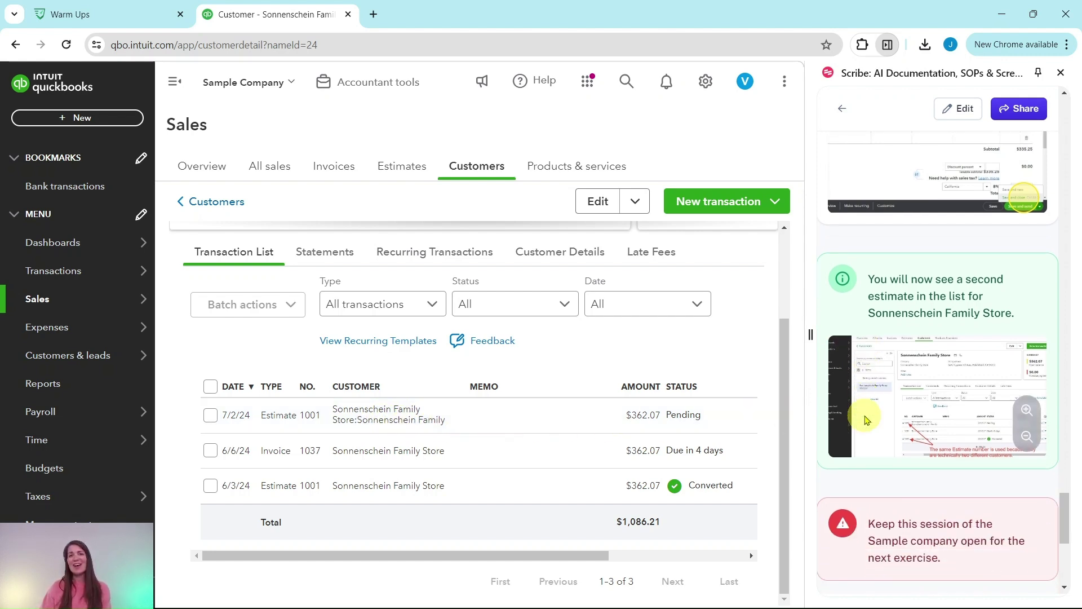